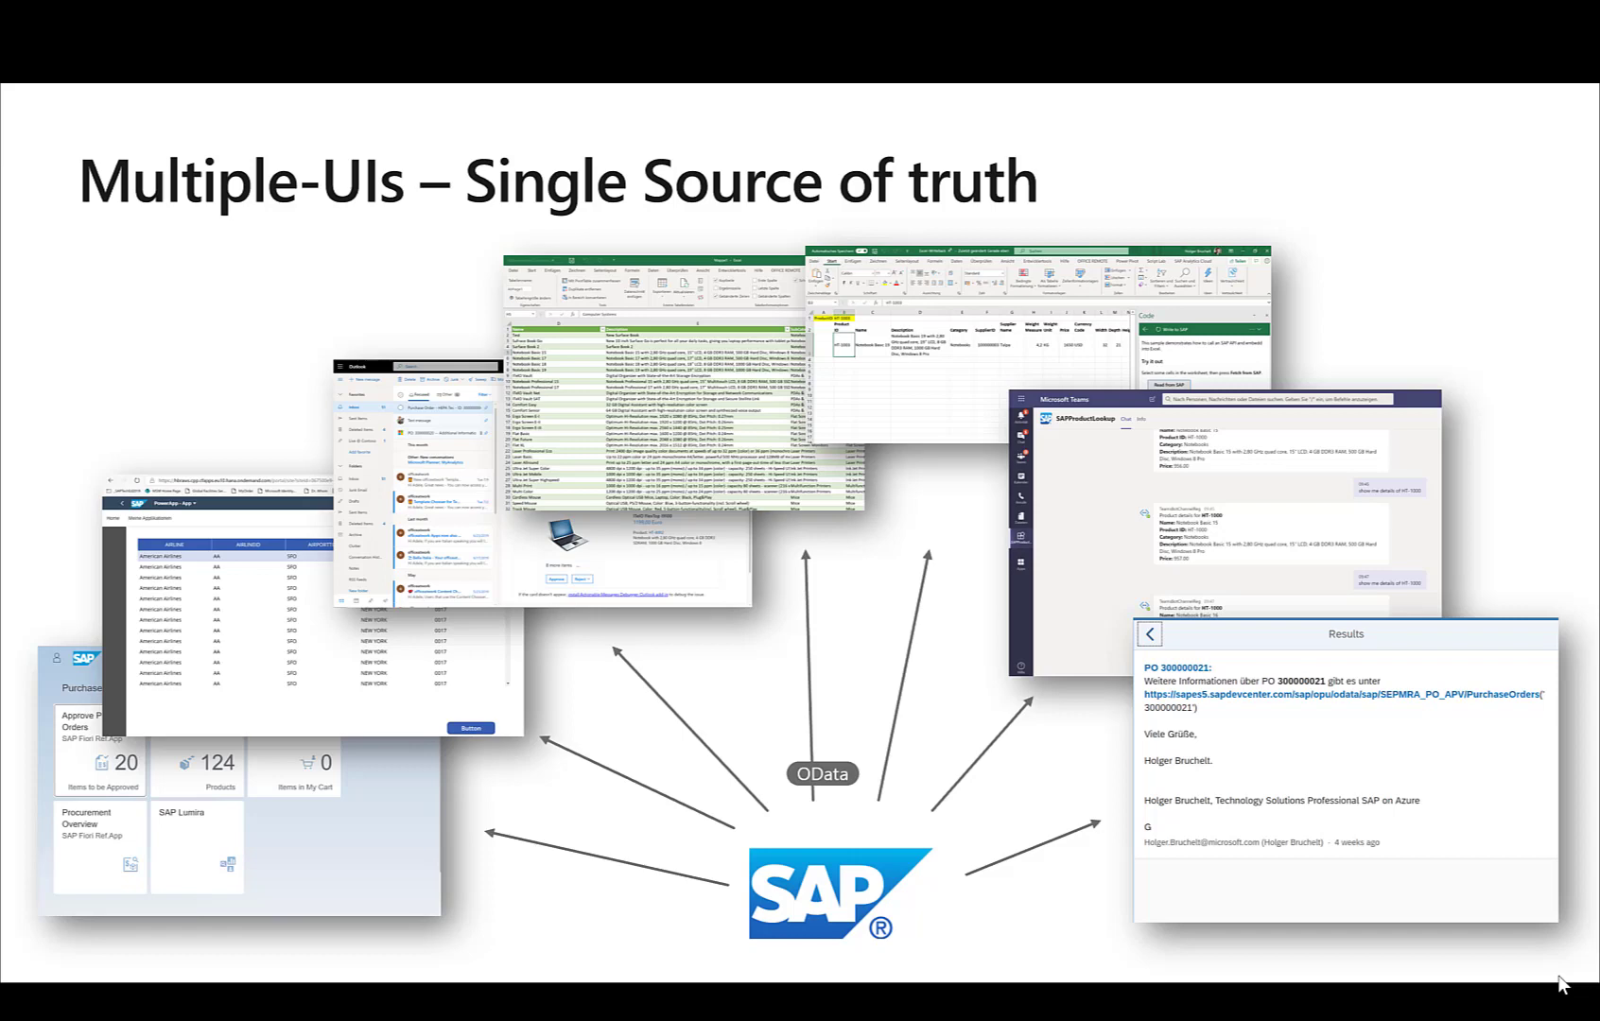
{"action": "key", "text": "Right"}
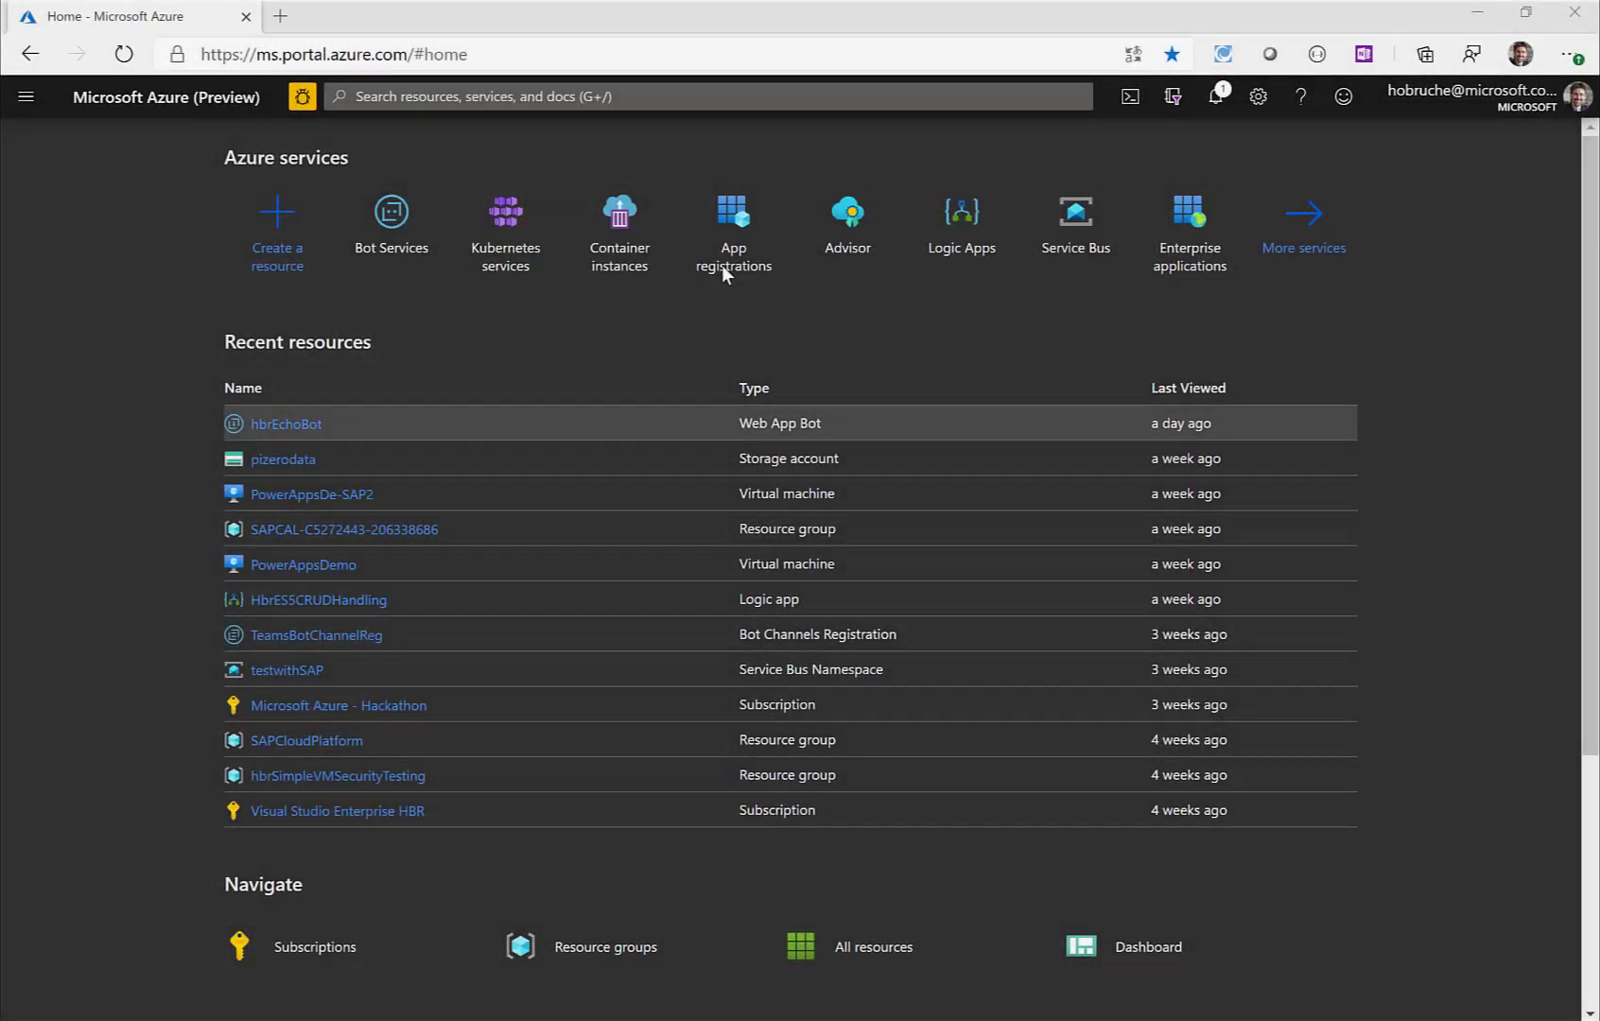
Search Azure for the bot service and choose the Web App Bot offering for a new bot
{"action": "left_click", "coordinate": [615, 97]}
{"action": "type", "text": "bot service"}
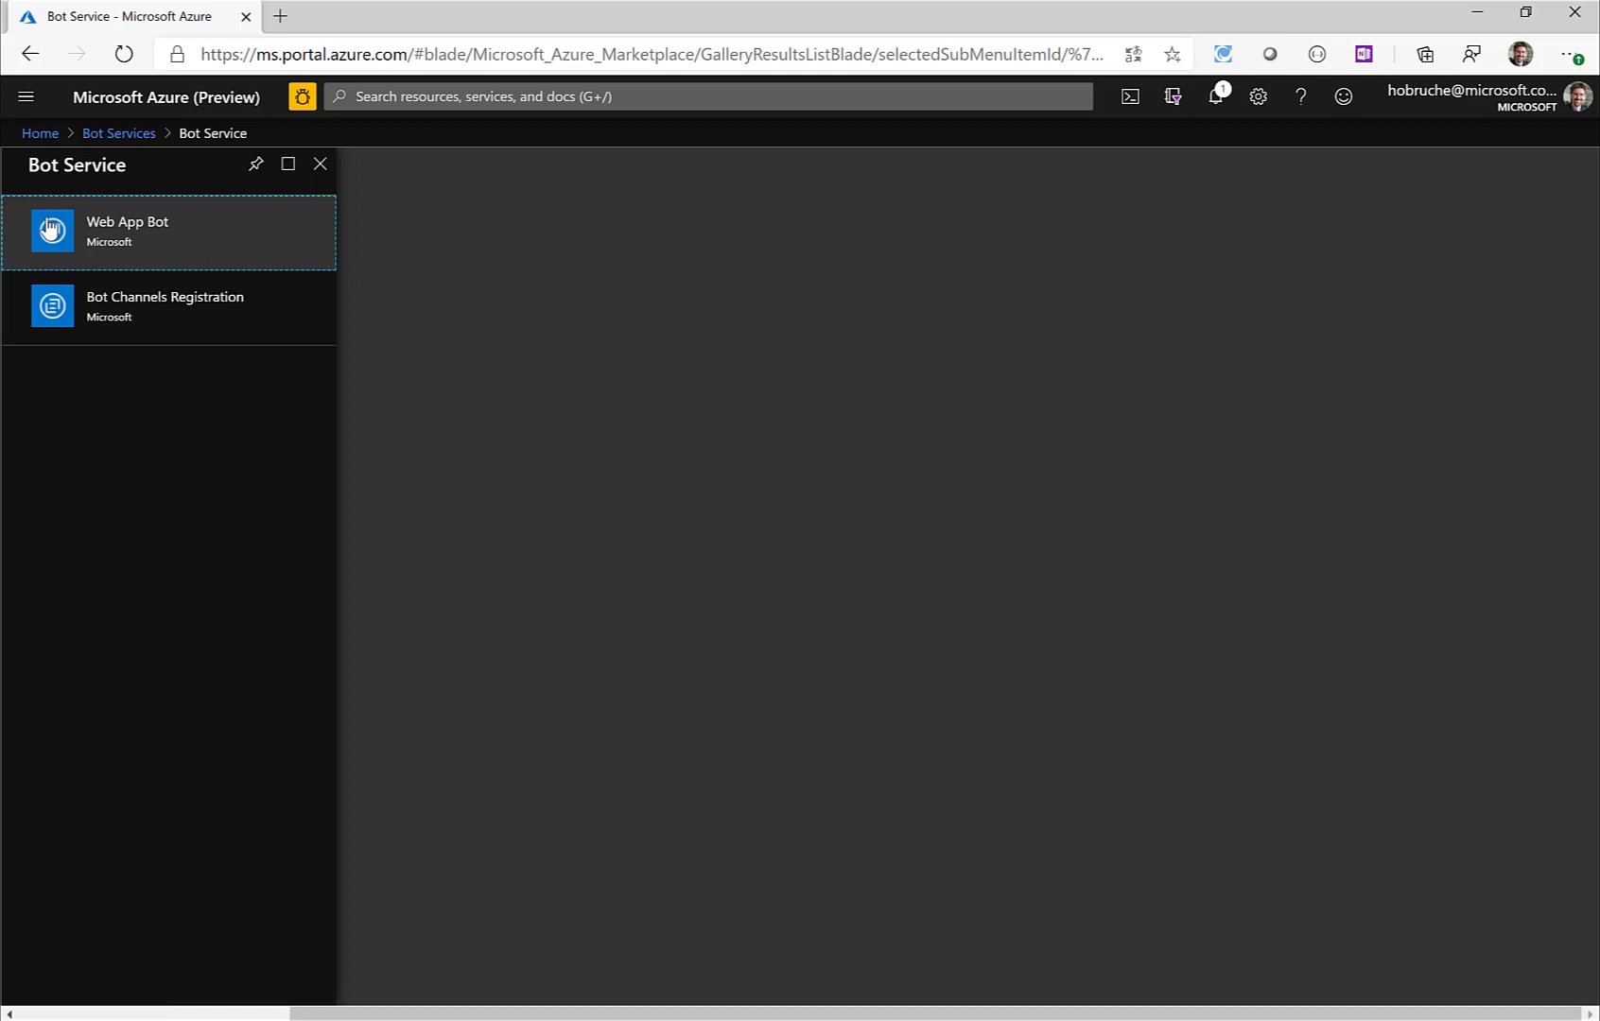
{"action": "left_click", "coordinate": [140, 240]}
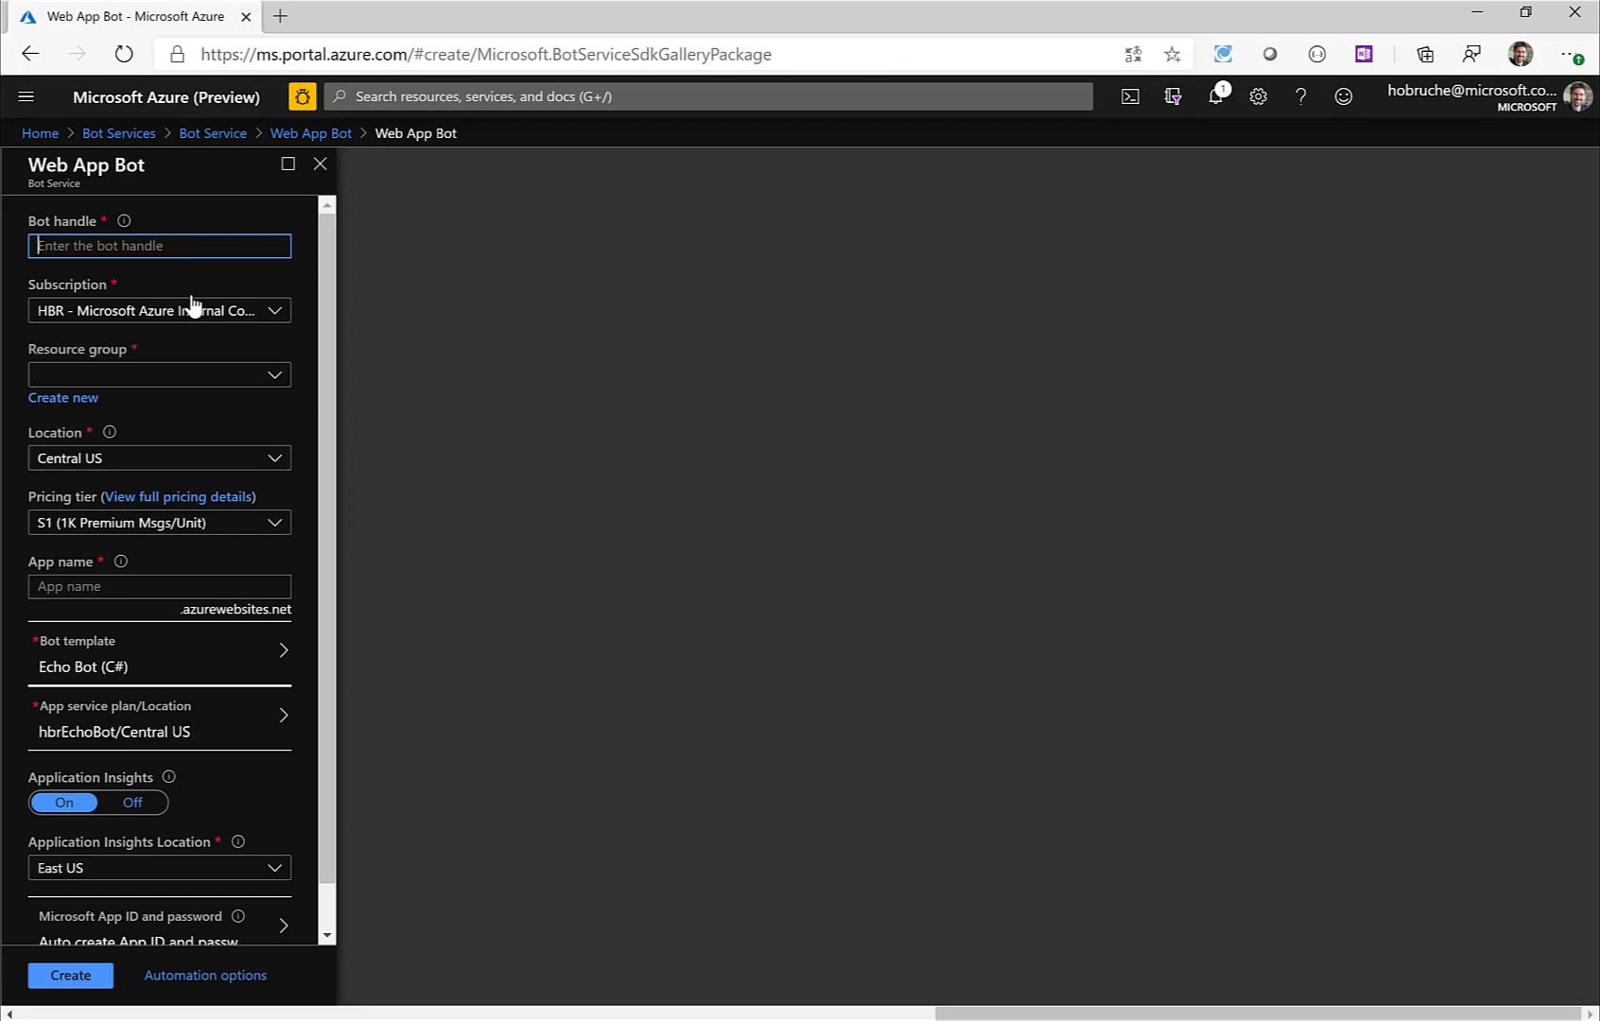
Set the bot handle to YouTubeBotServiceHBR, keep the Echo Bot (C#) template, and create the Web App Bot
{"action": "type", "text": "YouTubeBot"}
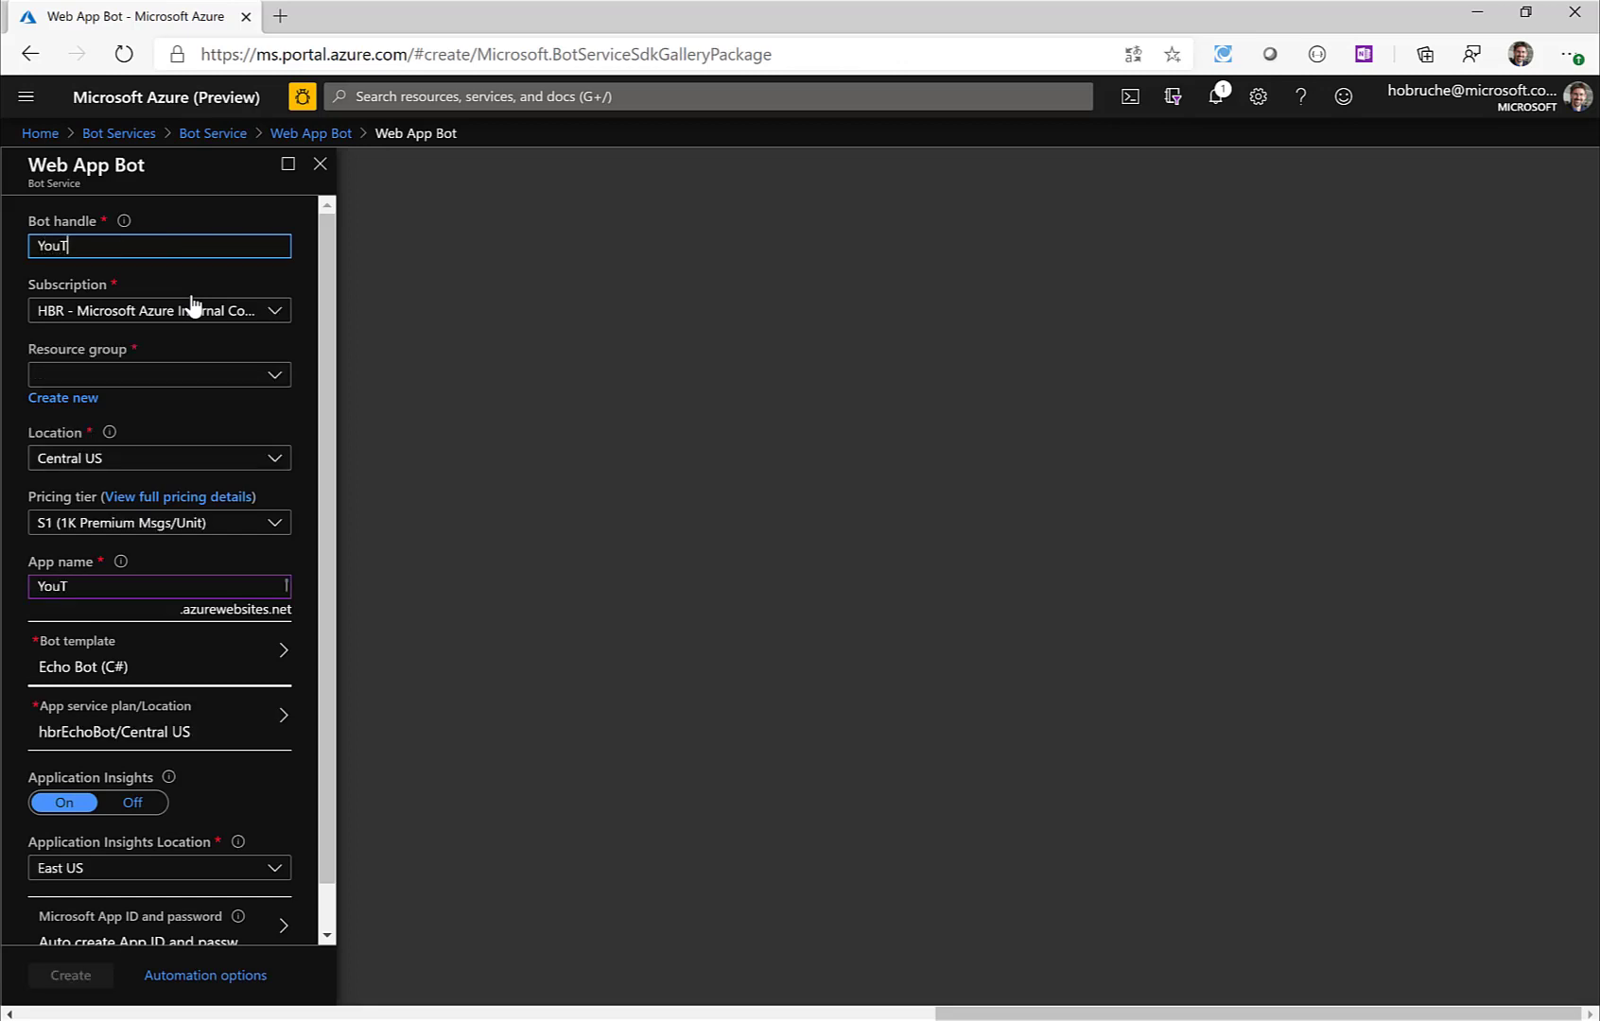
{"action": "left_click", "coordinate": [70, 402]}
{"action": "type", "text": "YouTubeBotServic"}
{"action": "left_click", "coordinate": [104, 631]}
{"action": "left_click", "coordinate": [143, 245]}
{"action": "type", "text": "Service"}
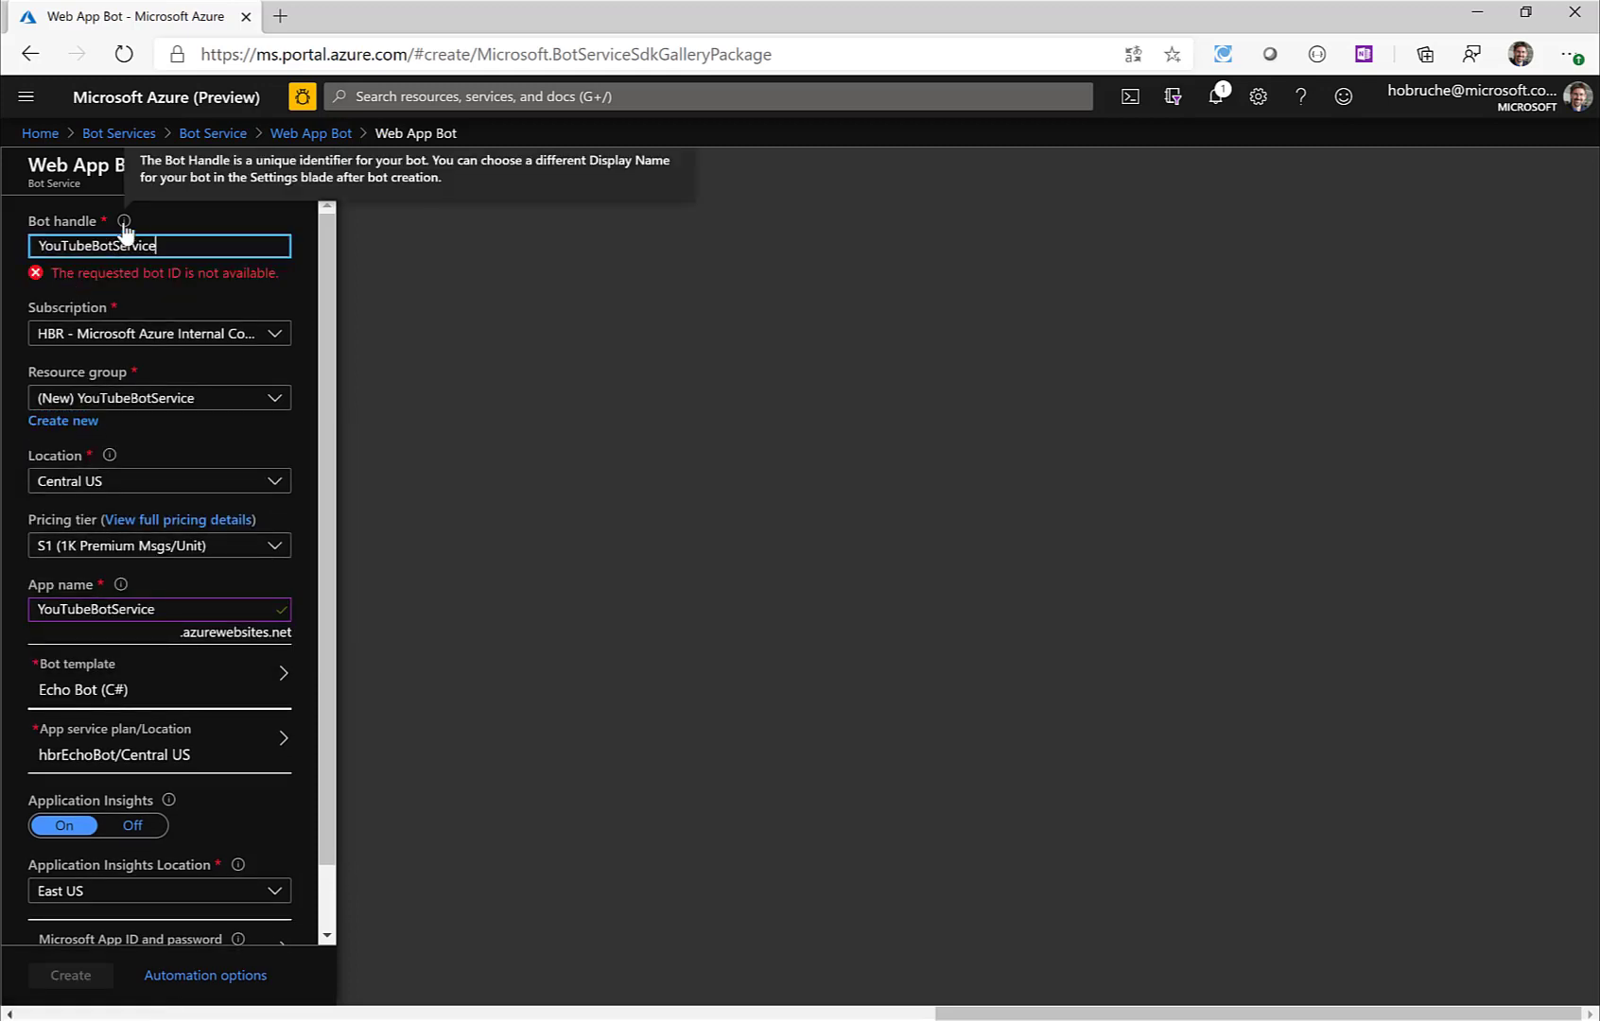
{"action": "type", "text": "HBR"}
{"action": "scroll", "coordinate": [113, 765], "scroll_direction": "down", "scroll_amount": 1}
{"action": "left_click", "coordinate": [71, 979]}
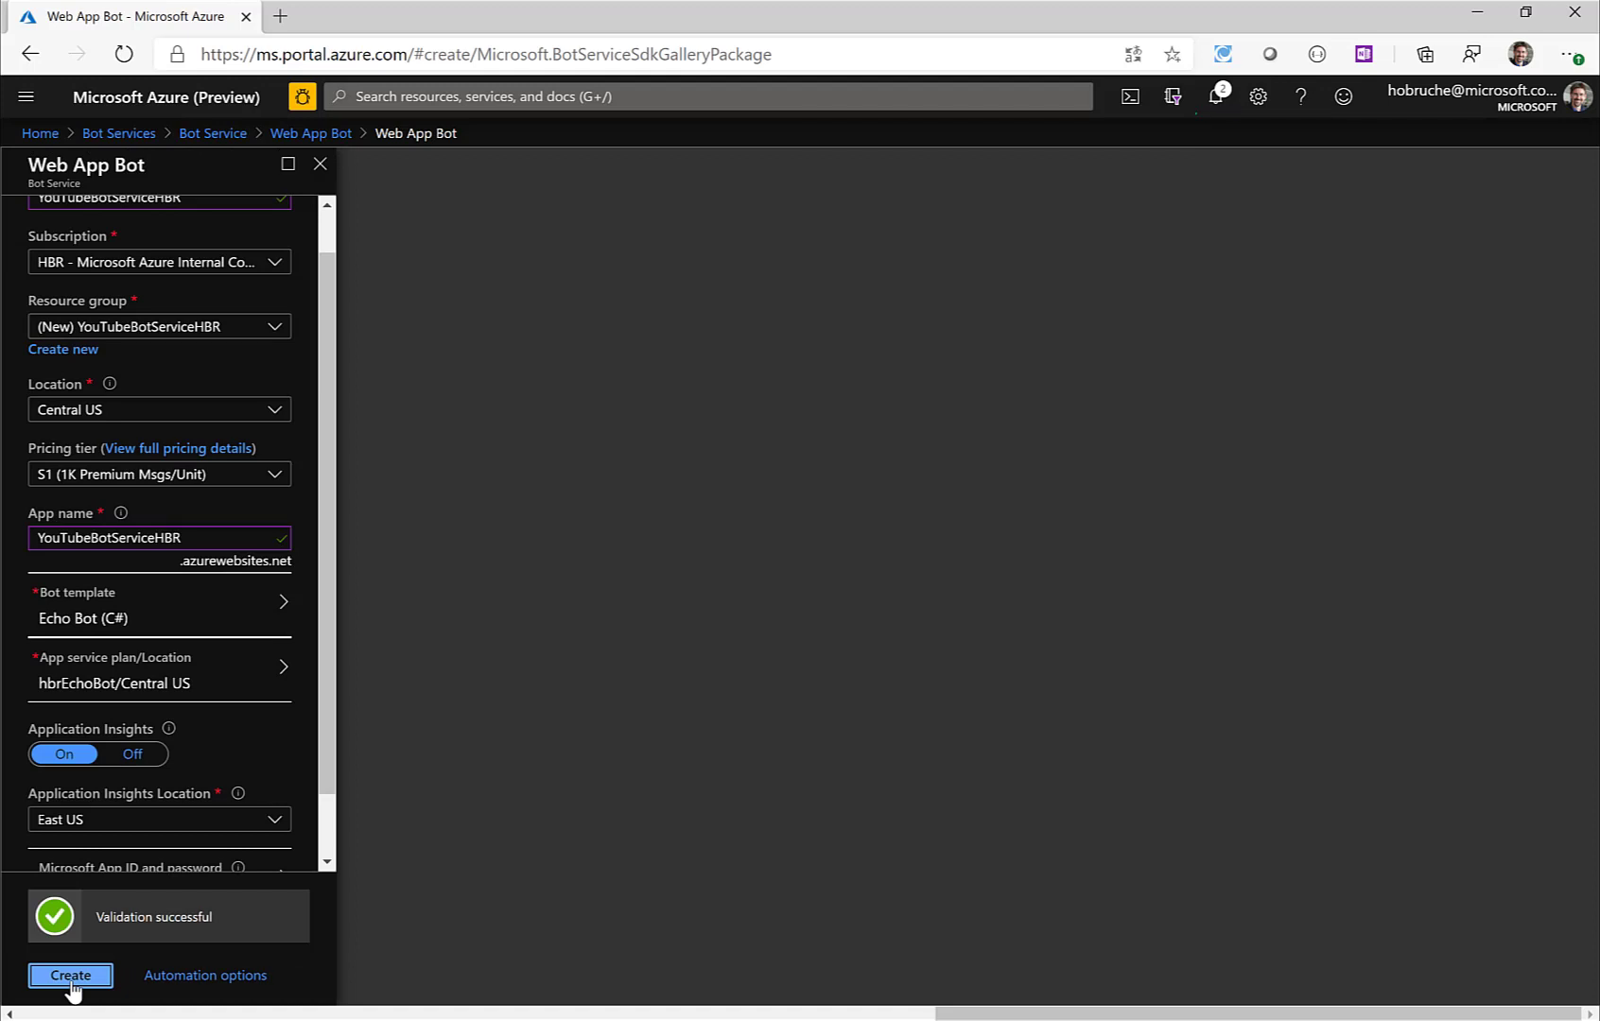
Open the deployed YouTubeBotServiceHBR resource and send the message Hello in its web chat test
{"action": "left_click", "coordinate": [1216, 98]}
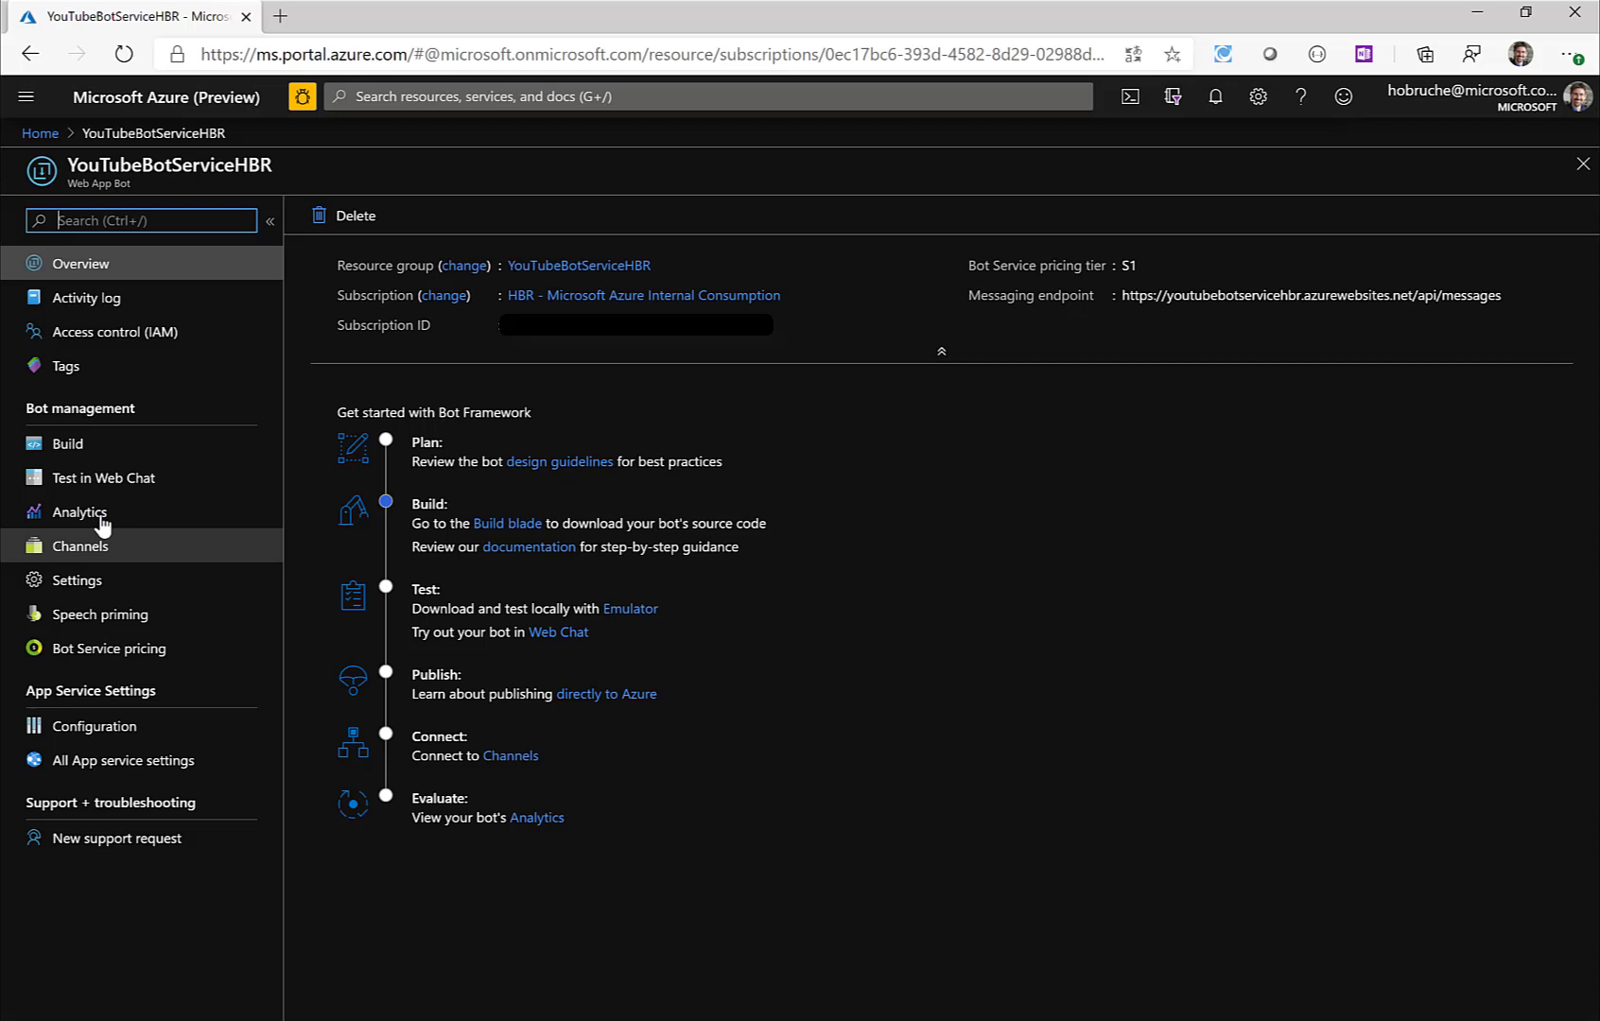
{"action": "left_click", "coordinate": [131, 482]}
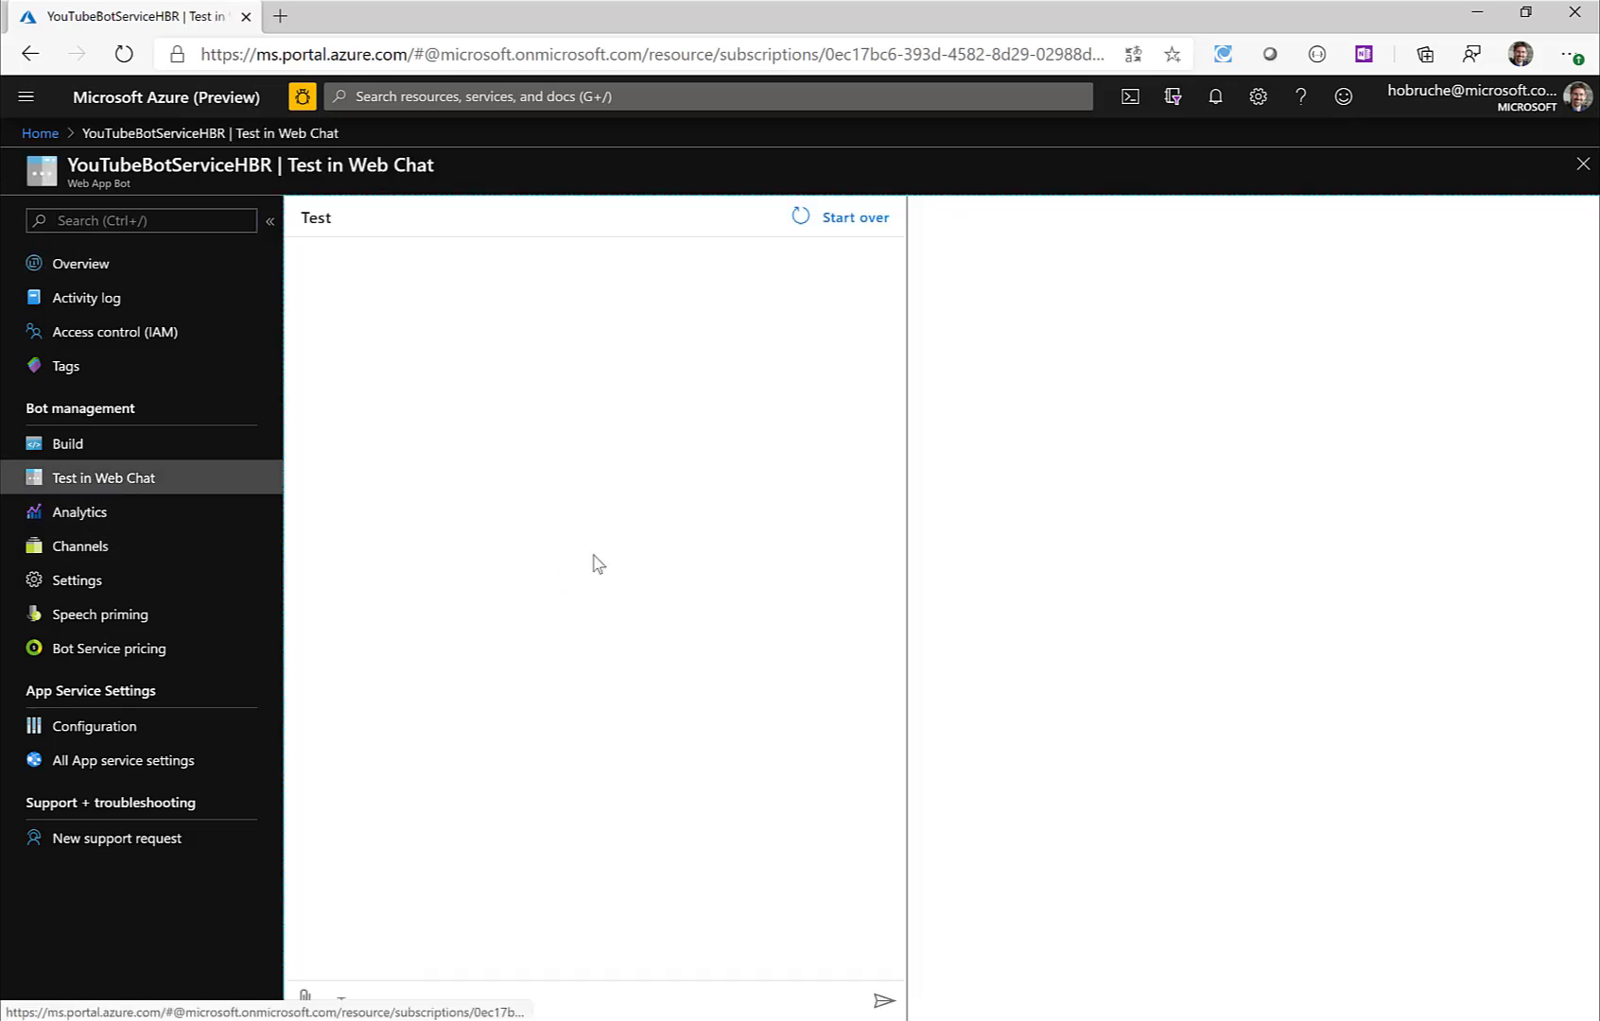
{"action": "left_click", "coordinate": [426, 1010]}
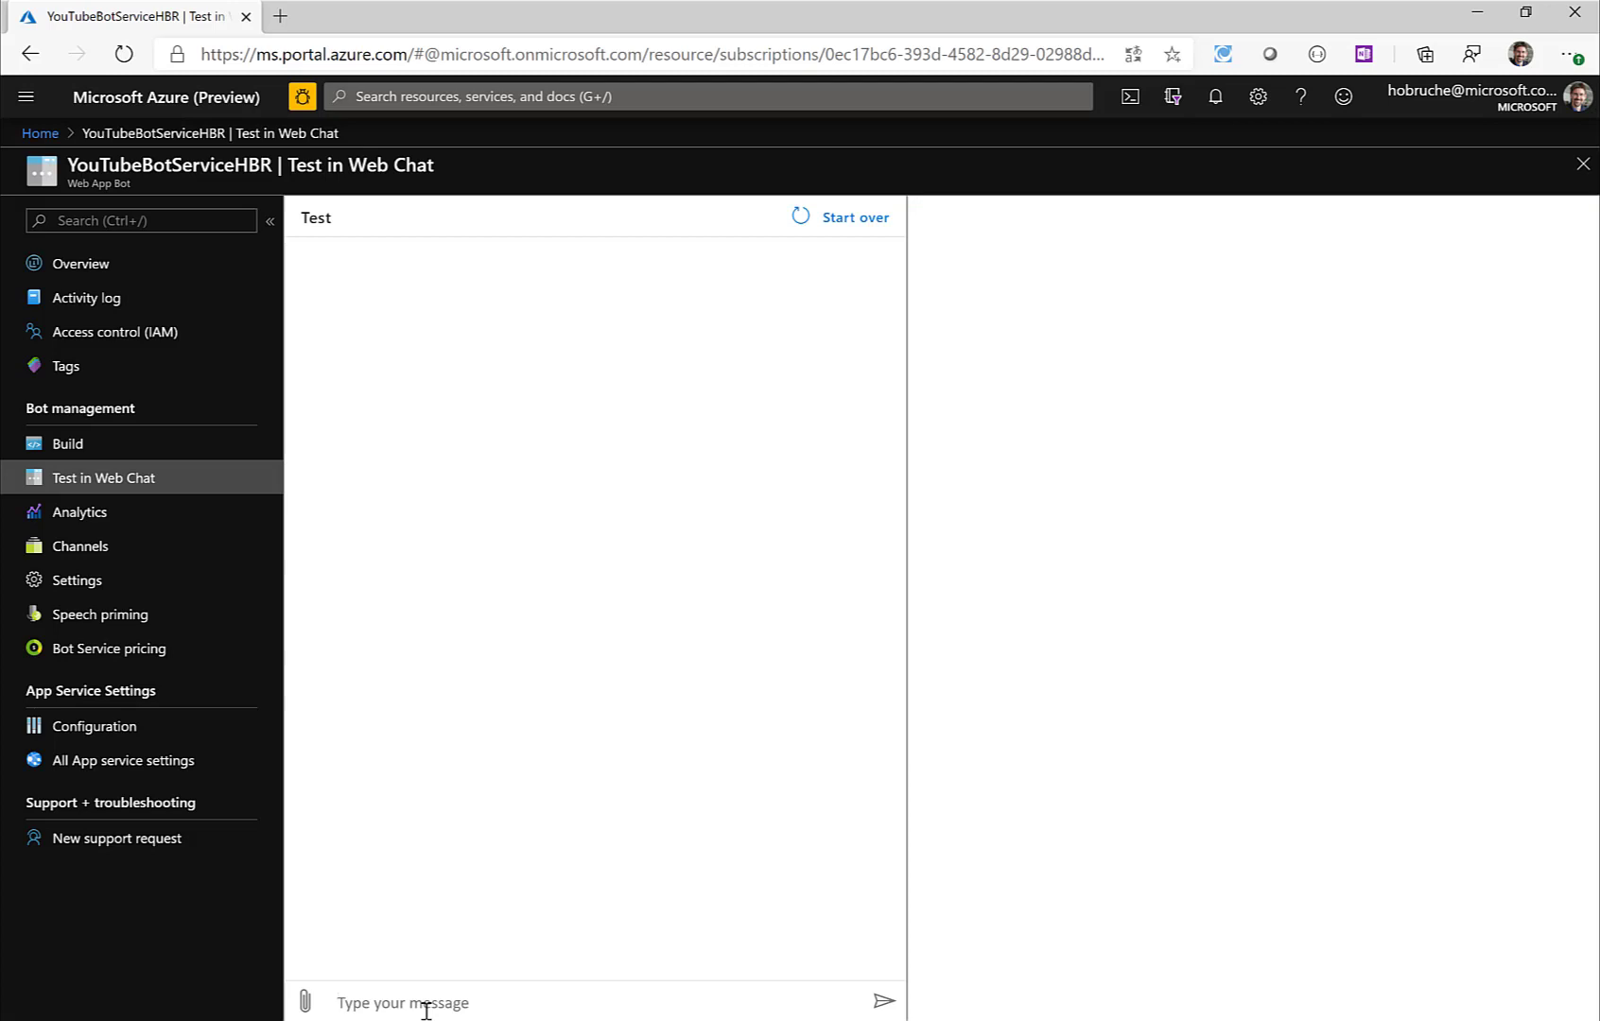
{"action": "type", "text": "Hello"}
{"action": "key", "text": "Return"}
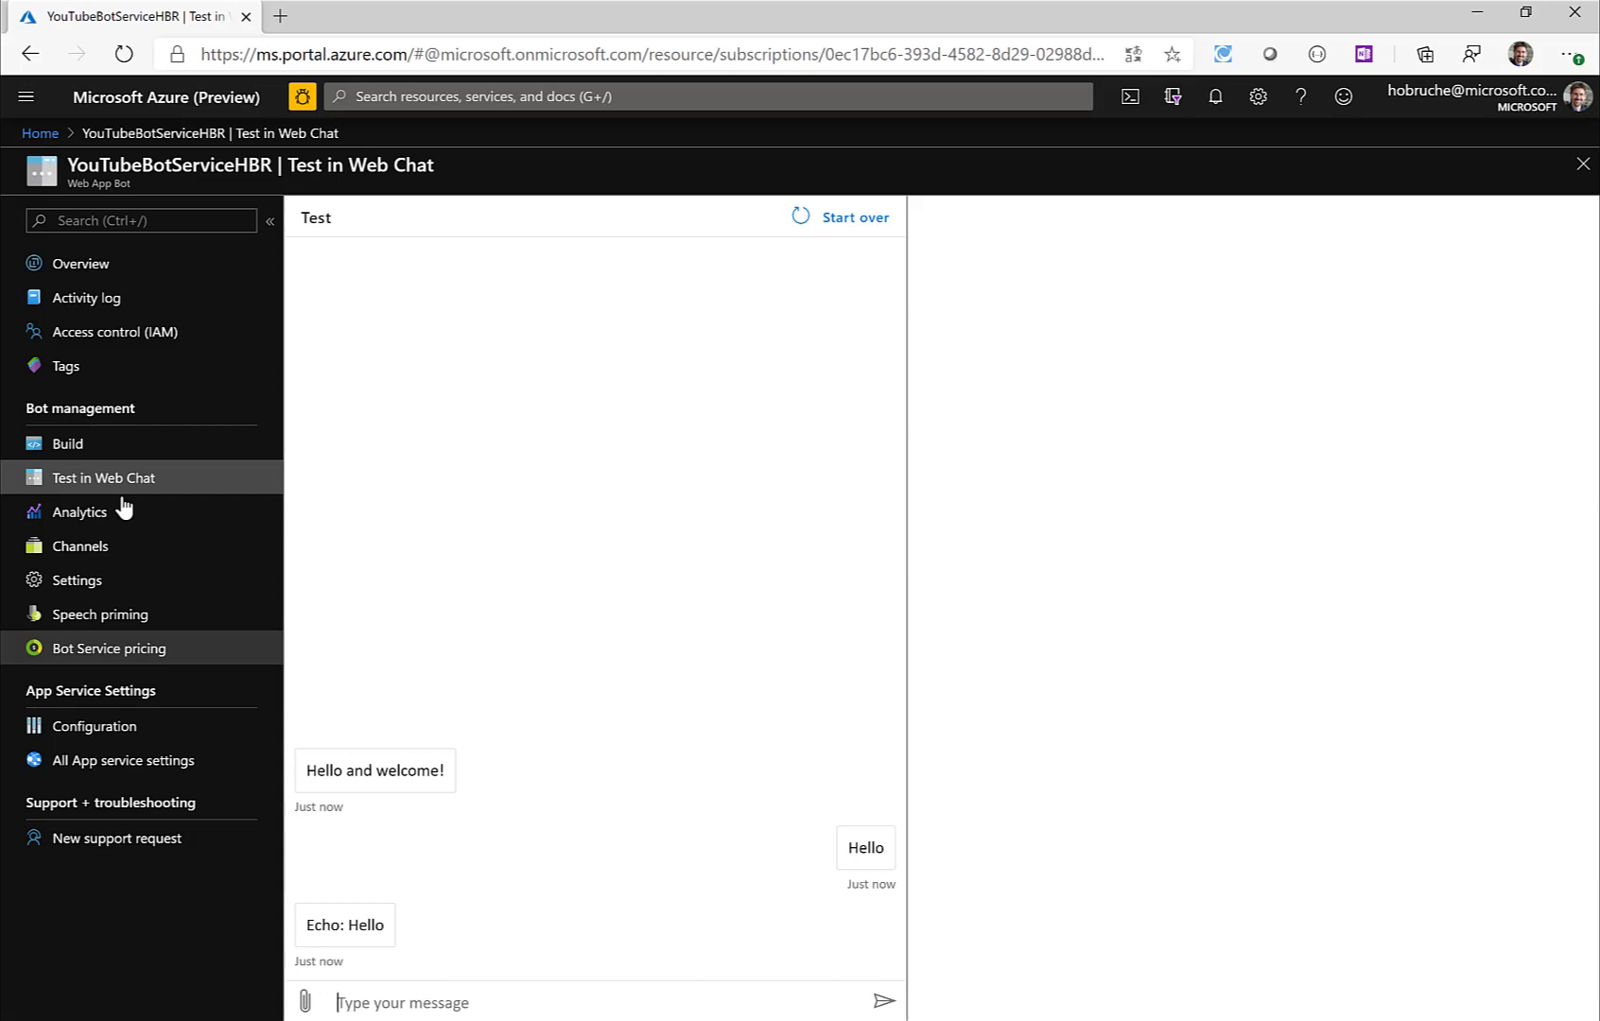
Open the bot's source in the App Service Editor and examine the reply code in Bots/EchoBot.cs
{"action": "left_click", "coordinate": [70, 449]}
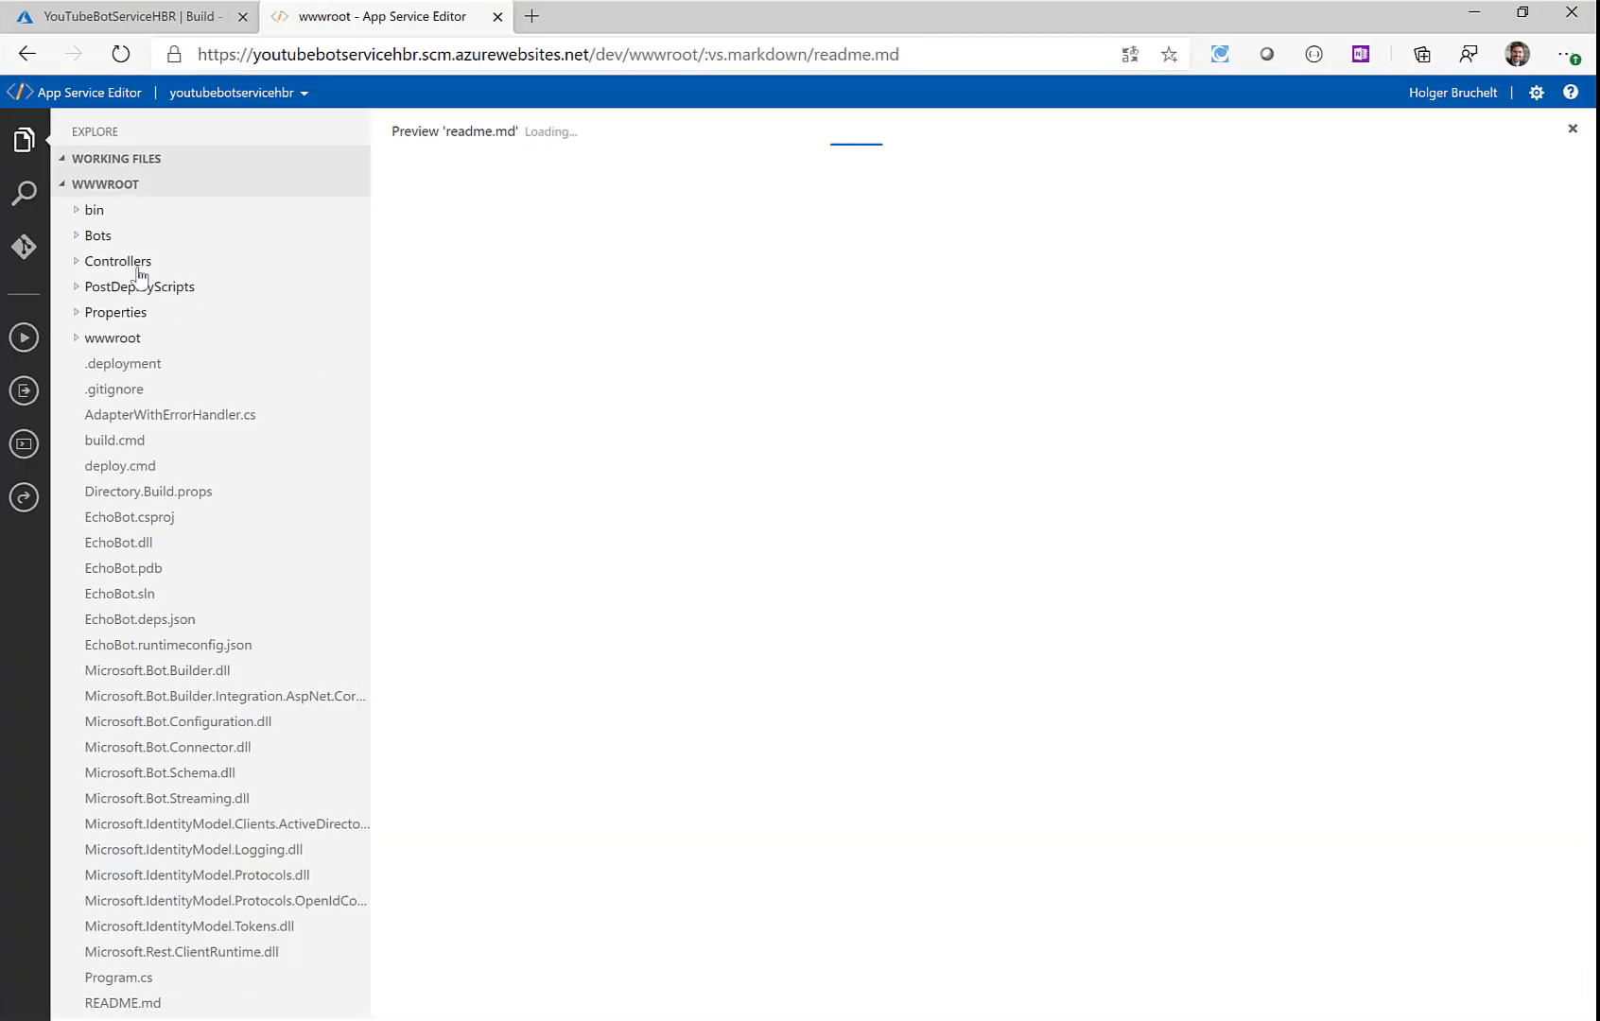
{"action": "left_click", "coordinate": [79, 239]}
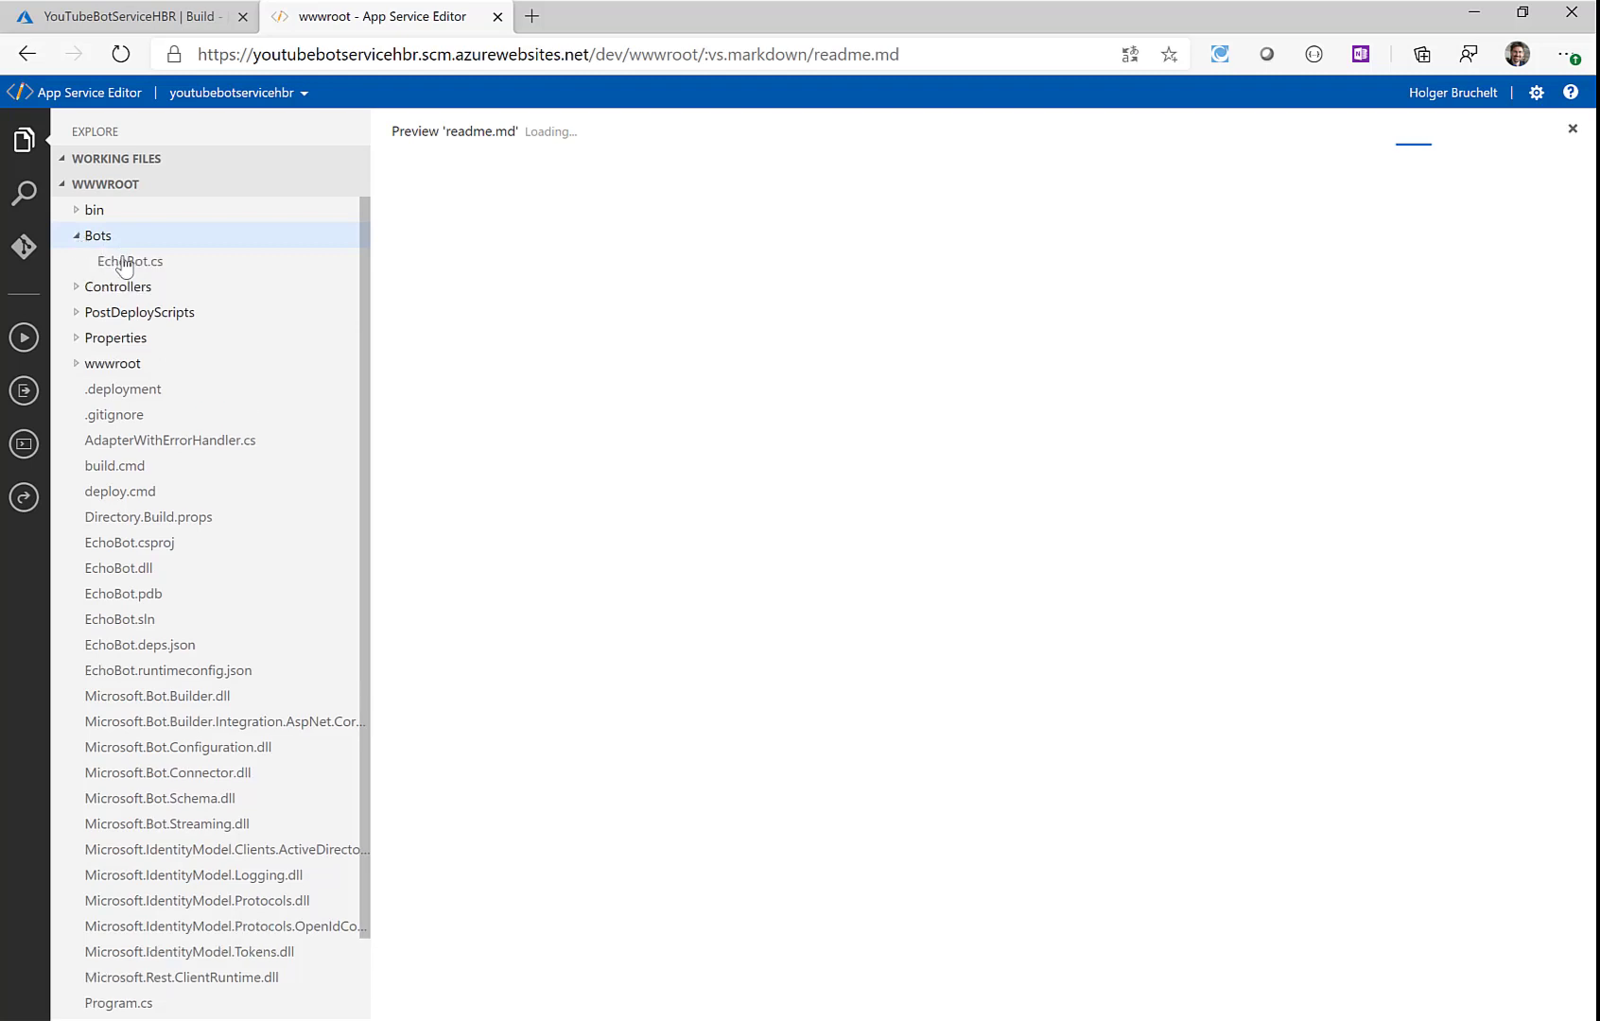
{"action": "left_click", "coordinate": [123, 264]}
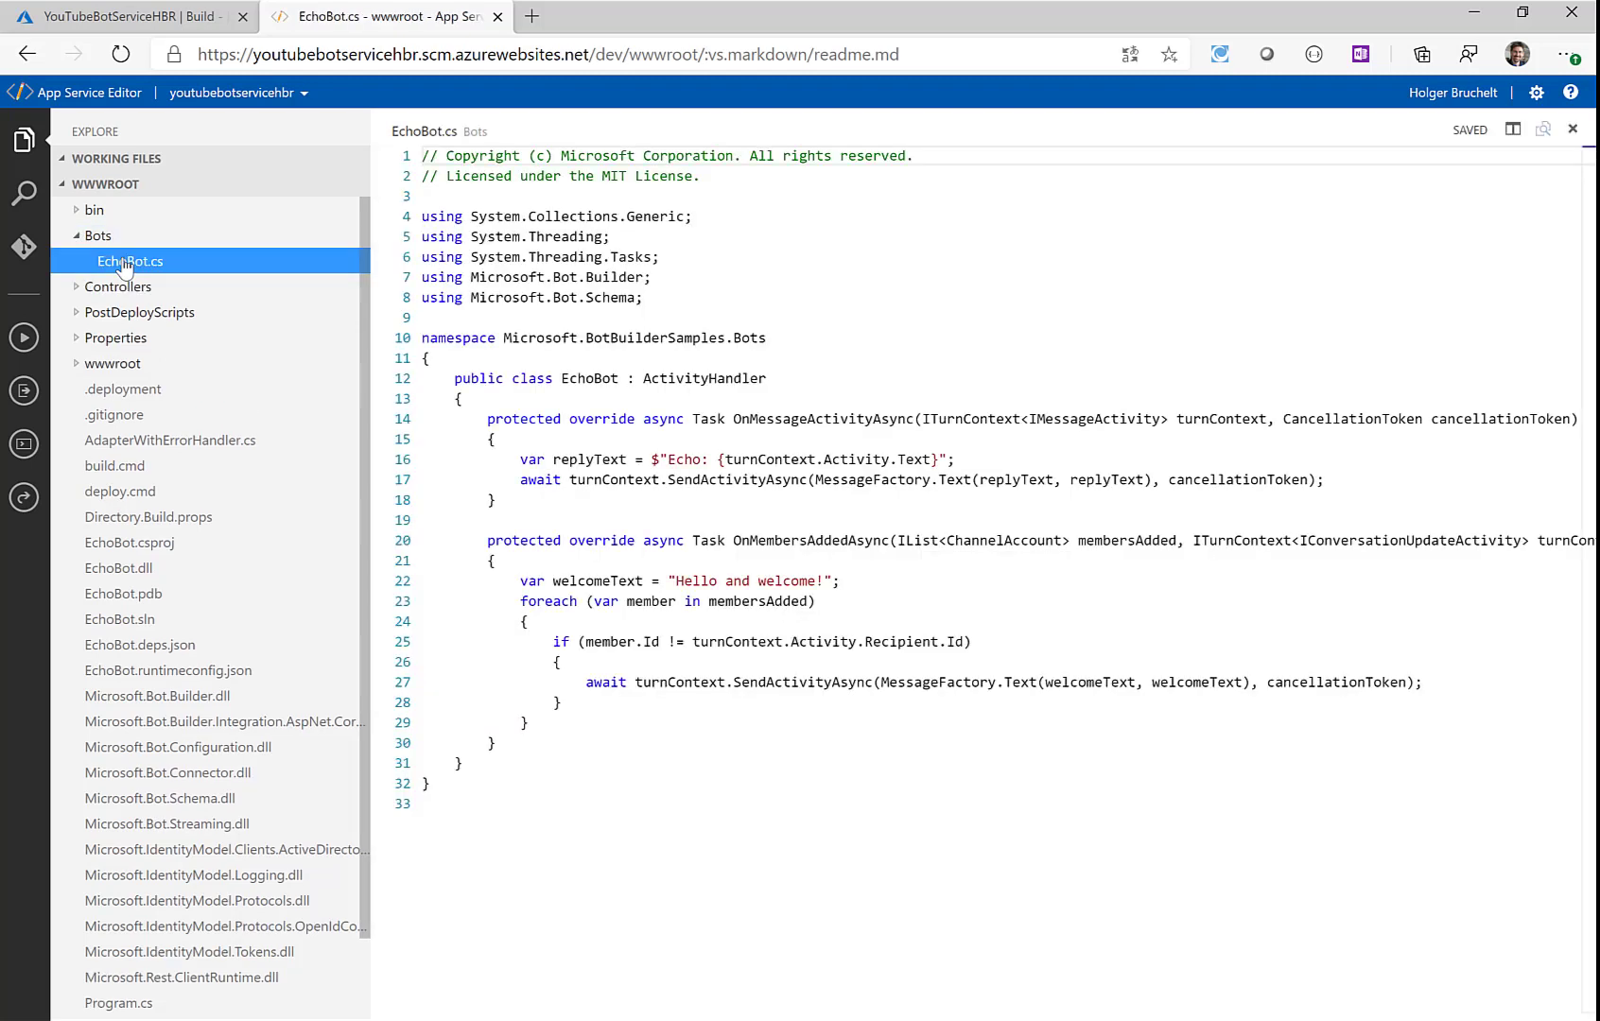
{"action": "left_click_drag", "start_coordinate": [521, 461], "coordinate": [752, 461]}
{"action": "left_click_drag", "start_coordinate": [1017, 486], "coordinate": [1187, 500]}
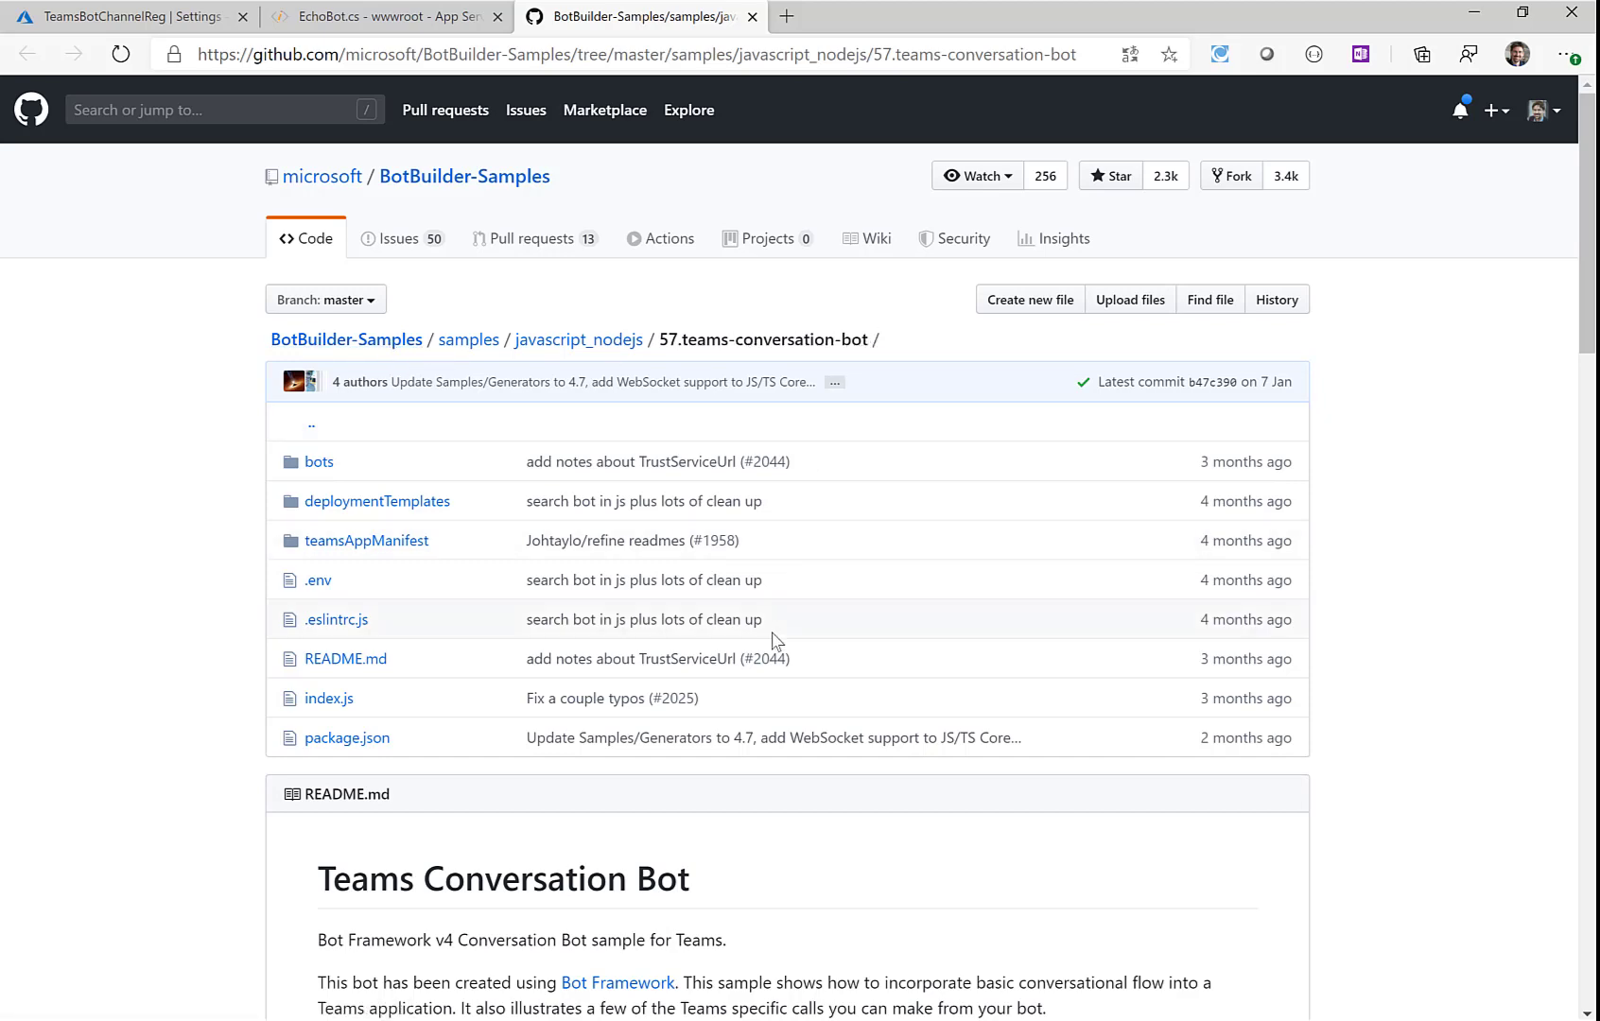
Read the setup instructions of the Teams Conversation Bot sample on GitHub, and check the TeamsBotChannelReg settings in Azure
{"action": "scroll", "coordinate": [773, 640], "scroll_direction": "down", "scroll_amount": 6}
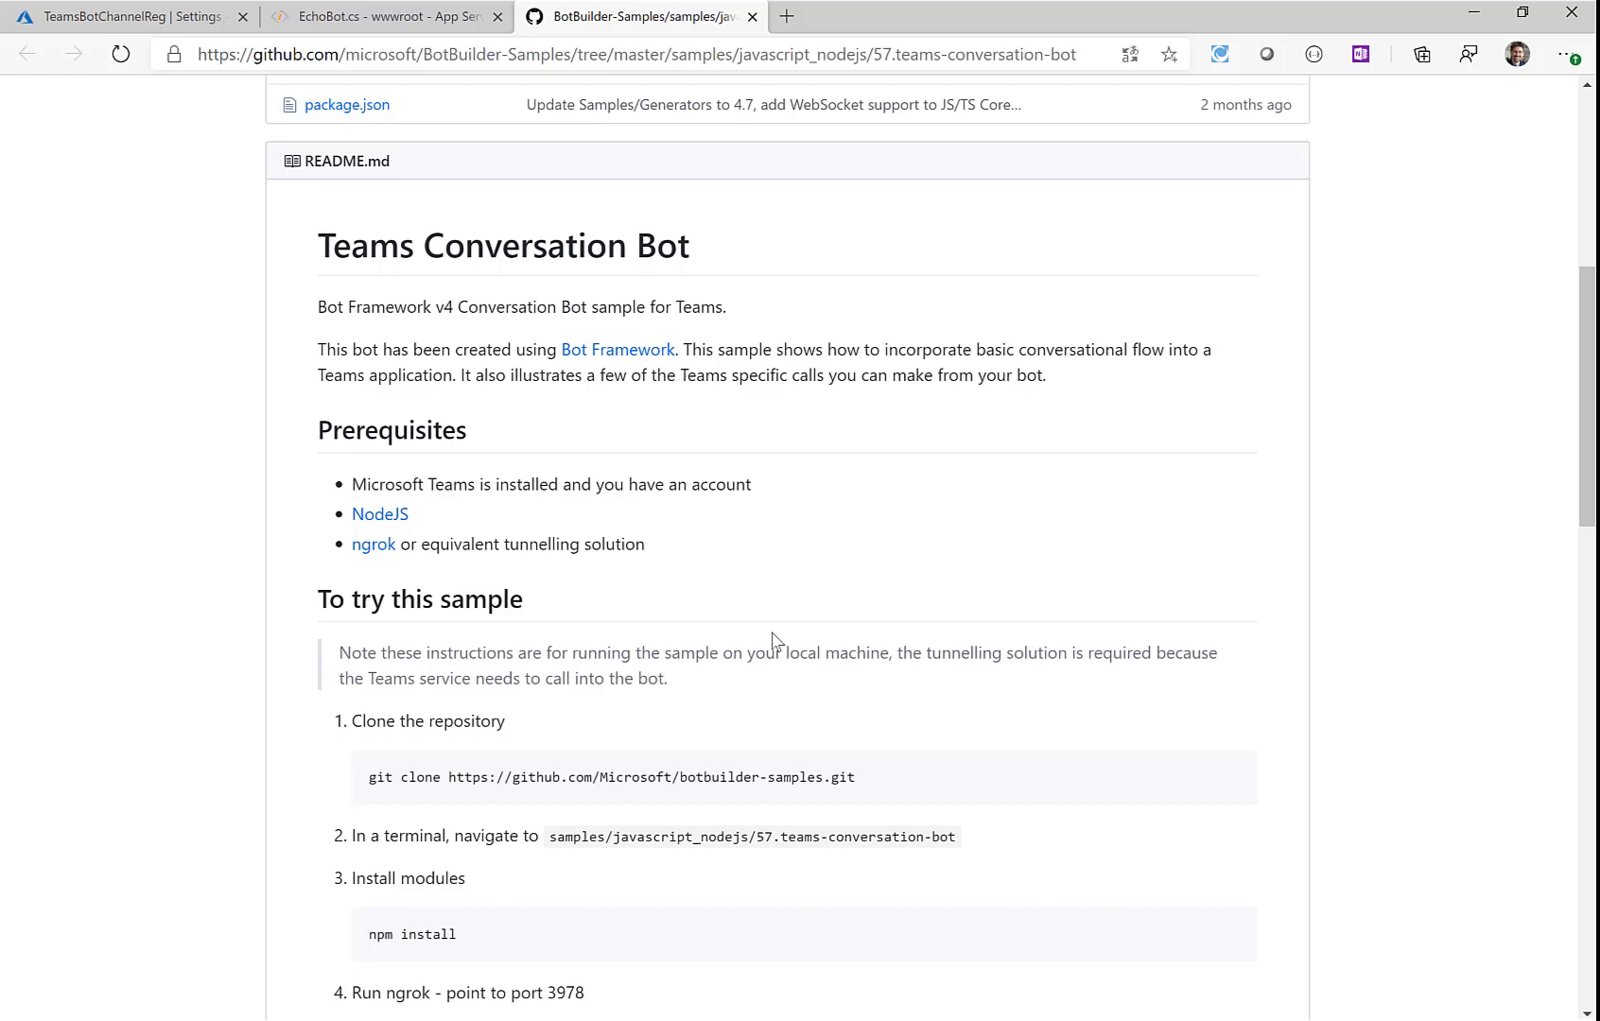
{"action": "scroll", "coordinate": [773, 639], "scroll_direction": "down", "scroll_amount": 3}
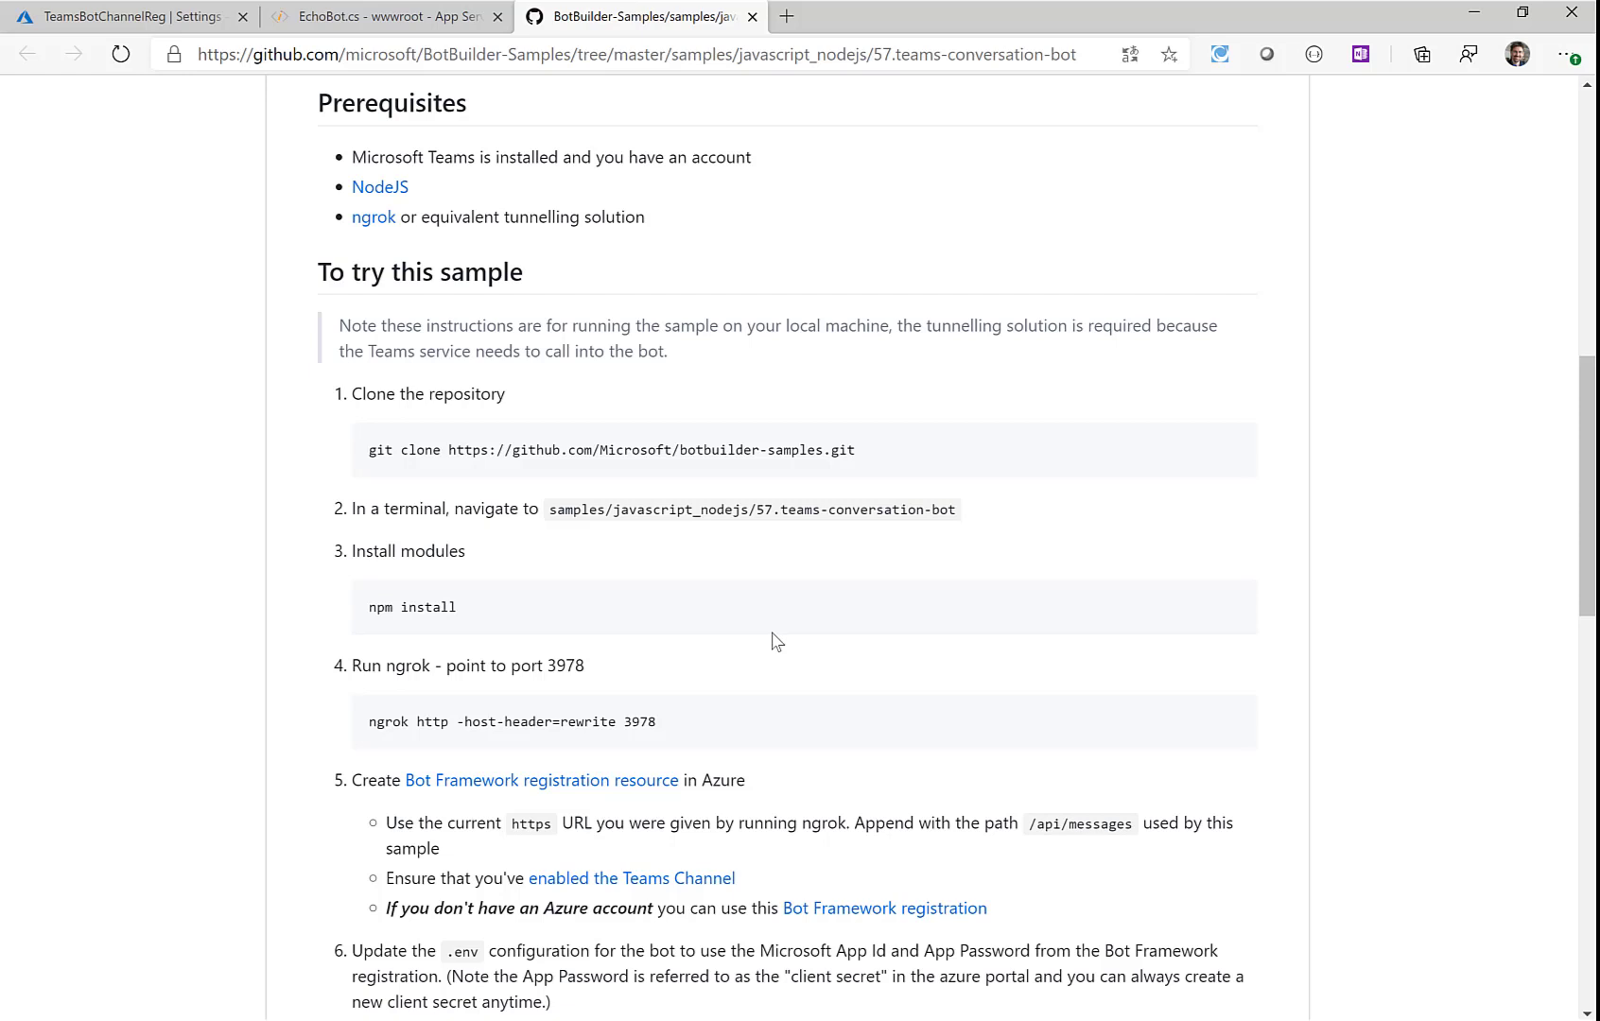
{"action": "scroll", "coordinate": [774, 639], "scroll_direction": "down", "scroll_amount": 1}
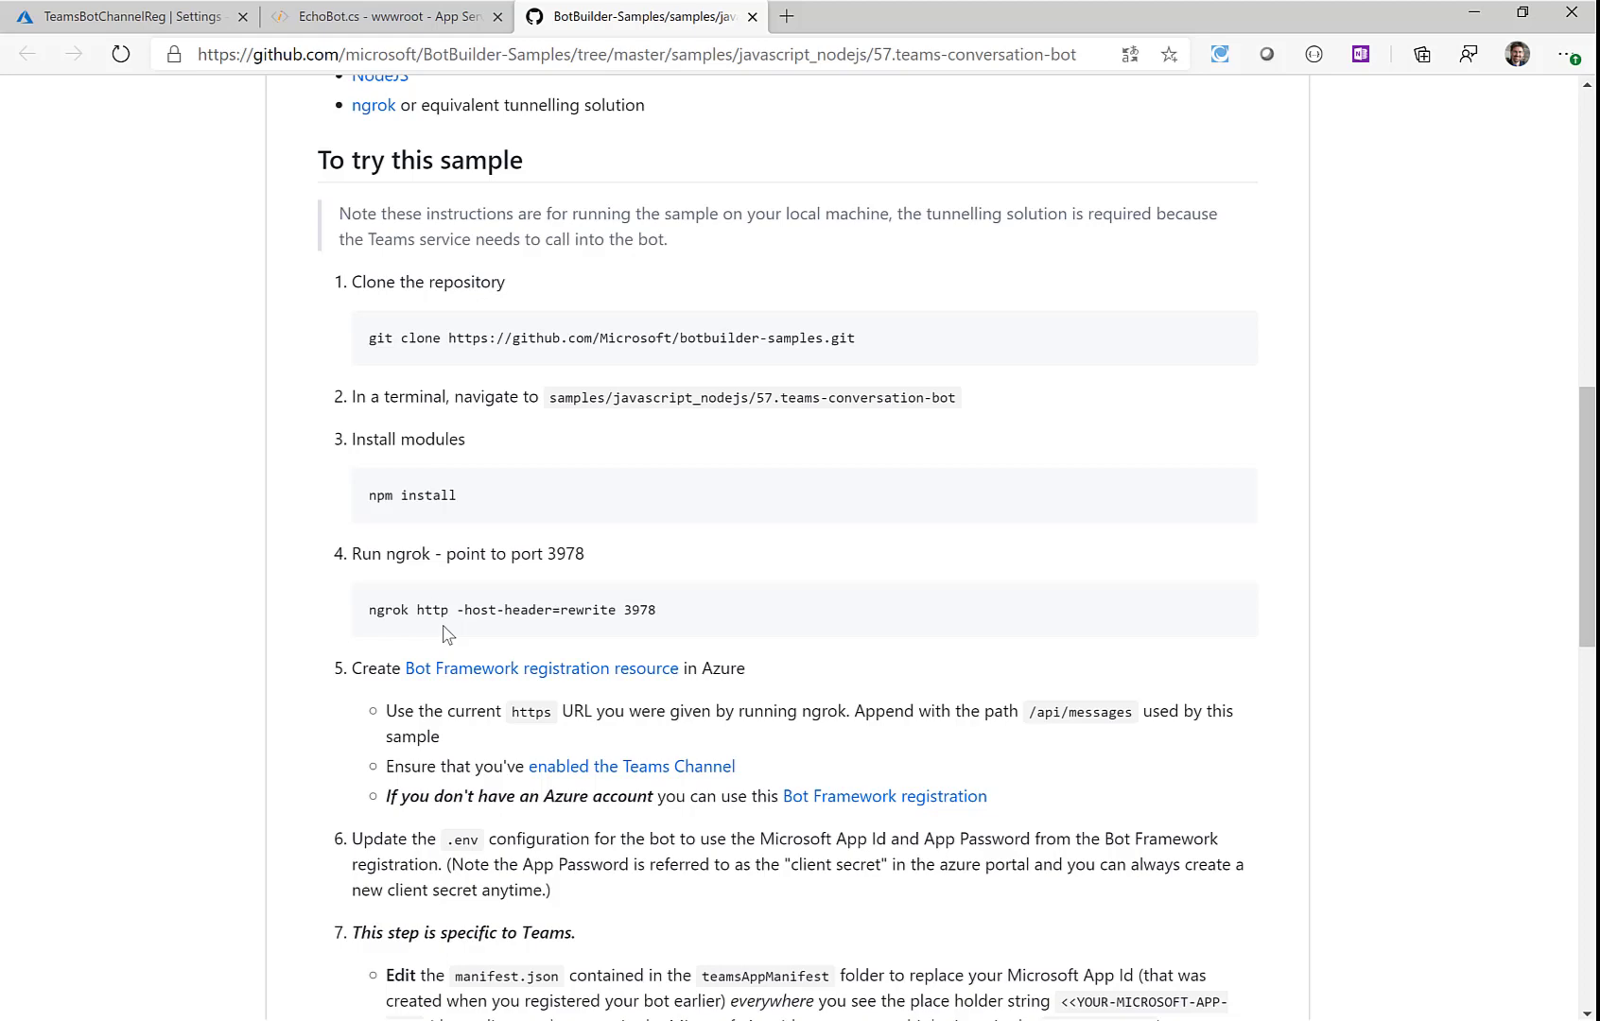
{"action": "scroll", "coordinate": [448, 635], "scroll_direction": "down", "scroll_amount": 2}
{"action": "scroll", "coordinate": [449, 634], "scroll_direction": "down", "scroll_amount": 2}
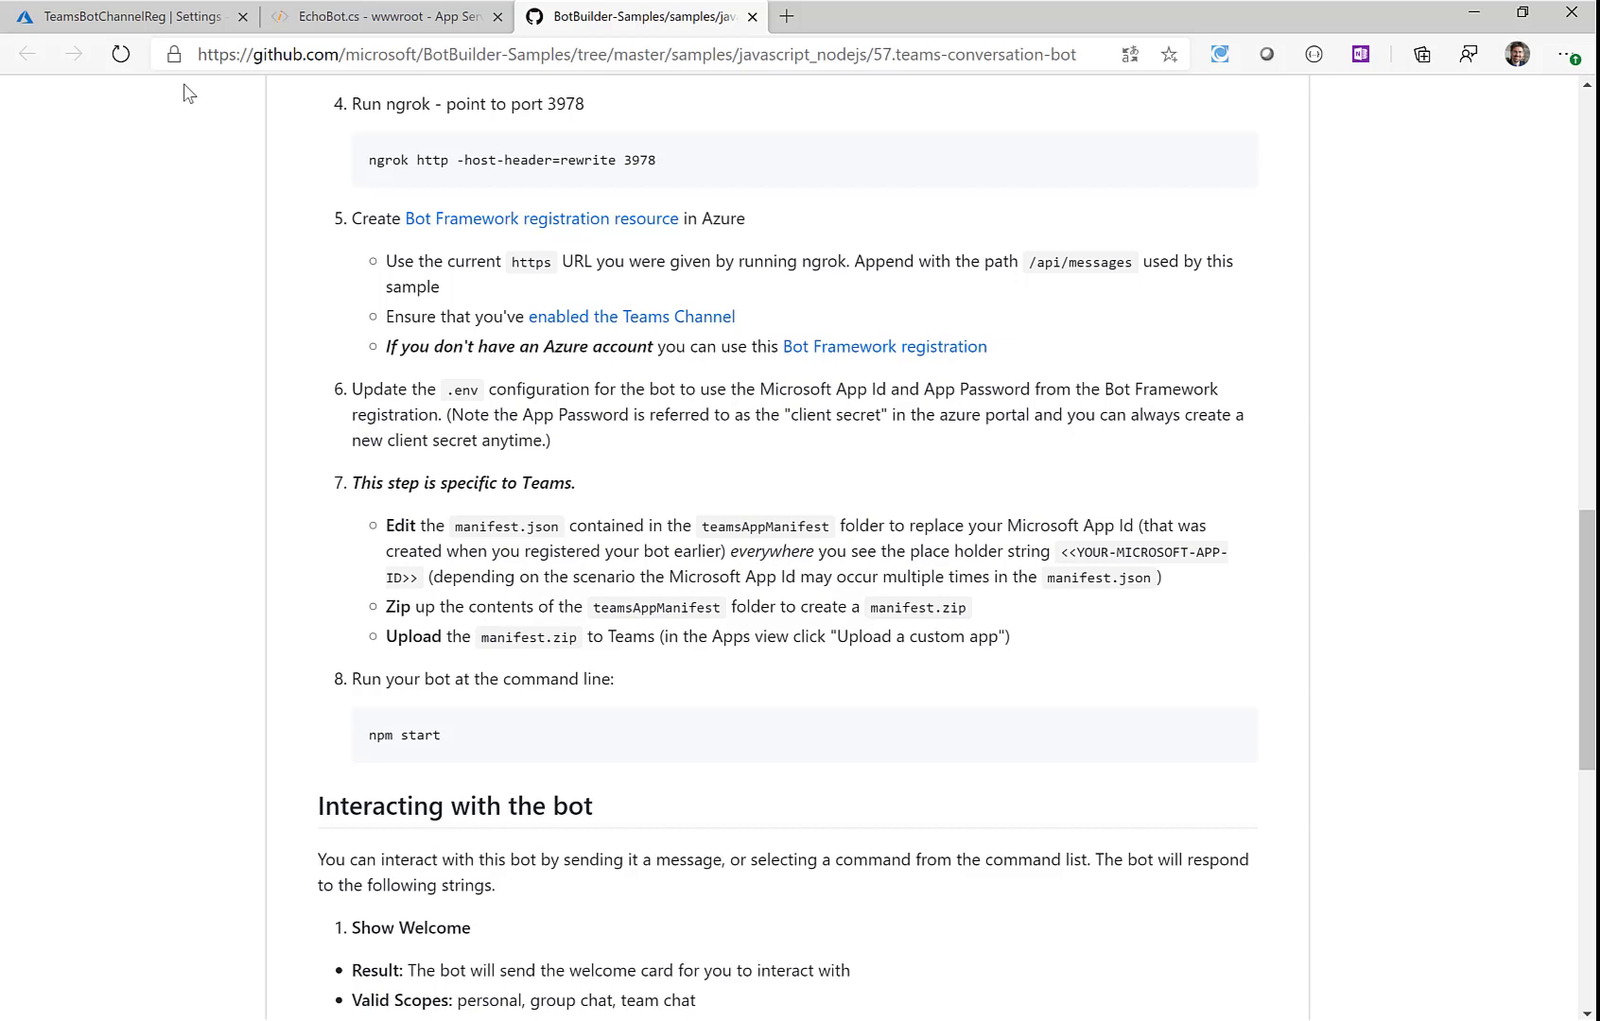
{"action": "left_click", "coordinate": [140, 11]}
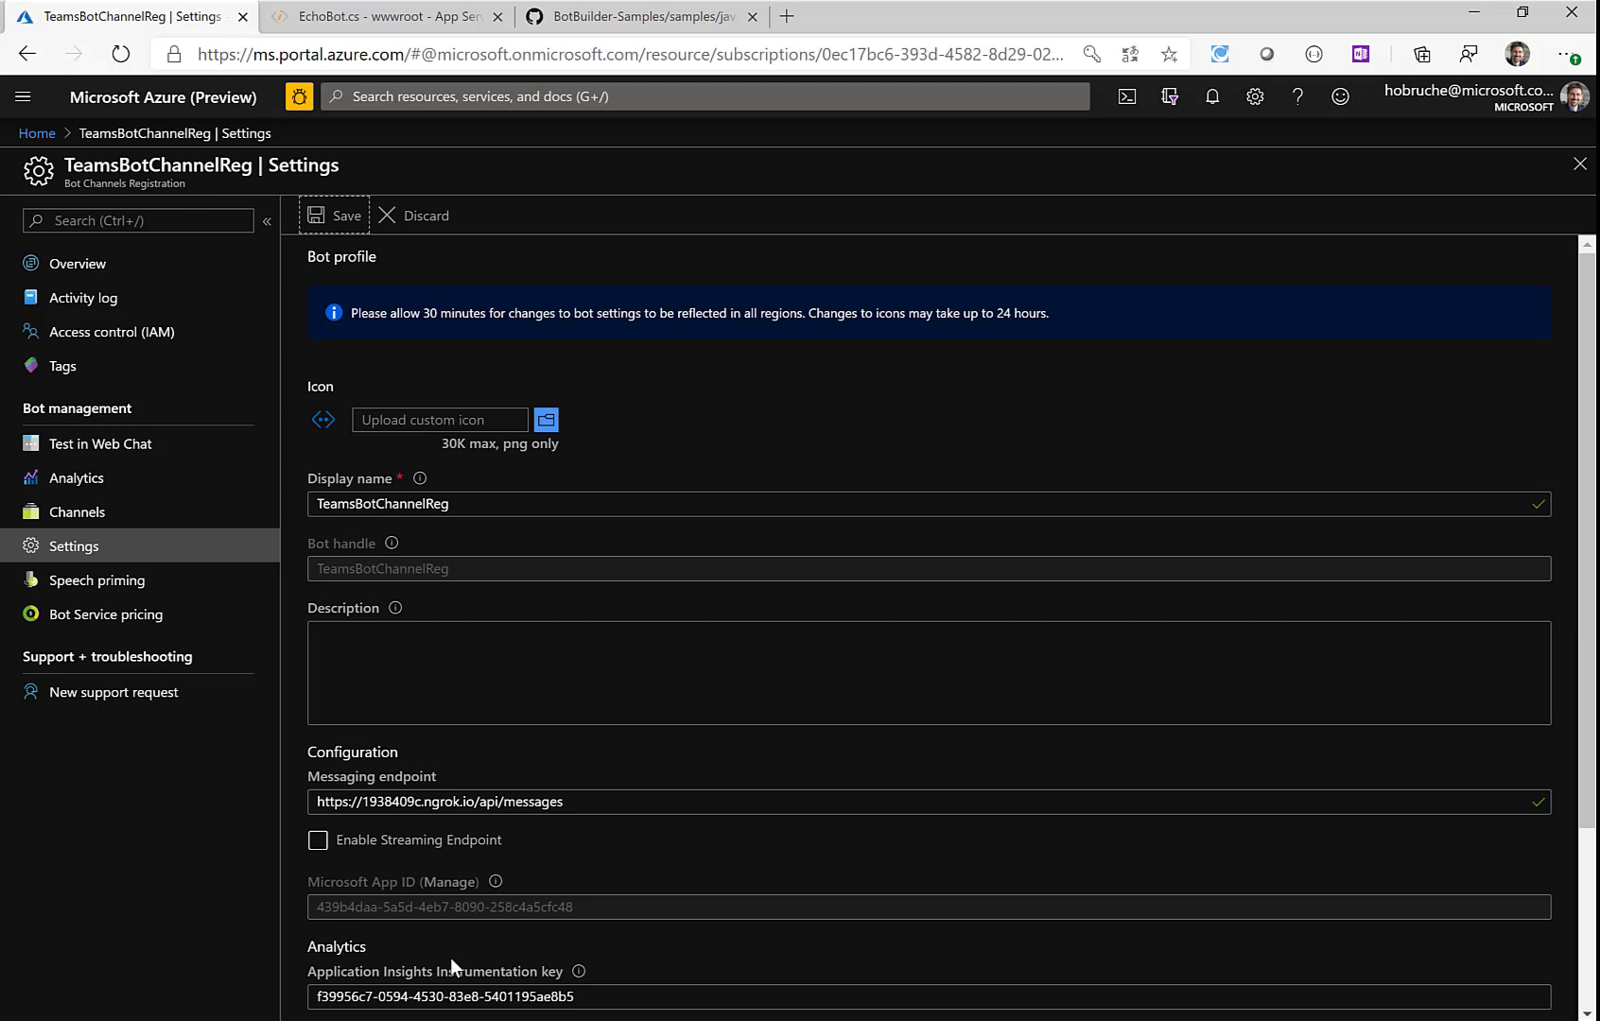
Switch to Visual Studio Code and review teamsConversationBot.js from the onMessage commands down to the callSAP function
{"action": "mouse_move", "coordinate": [1069, 1020]}
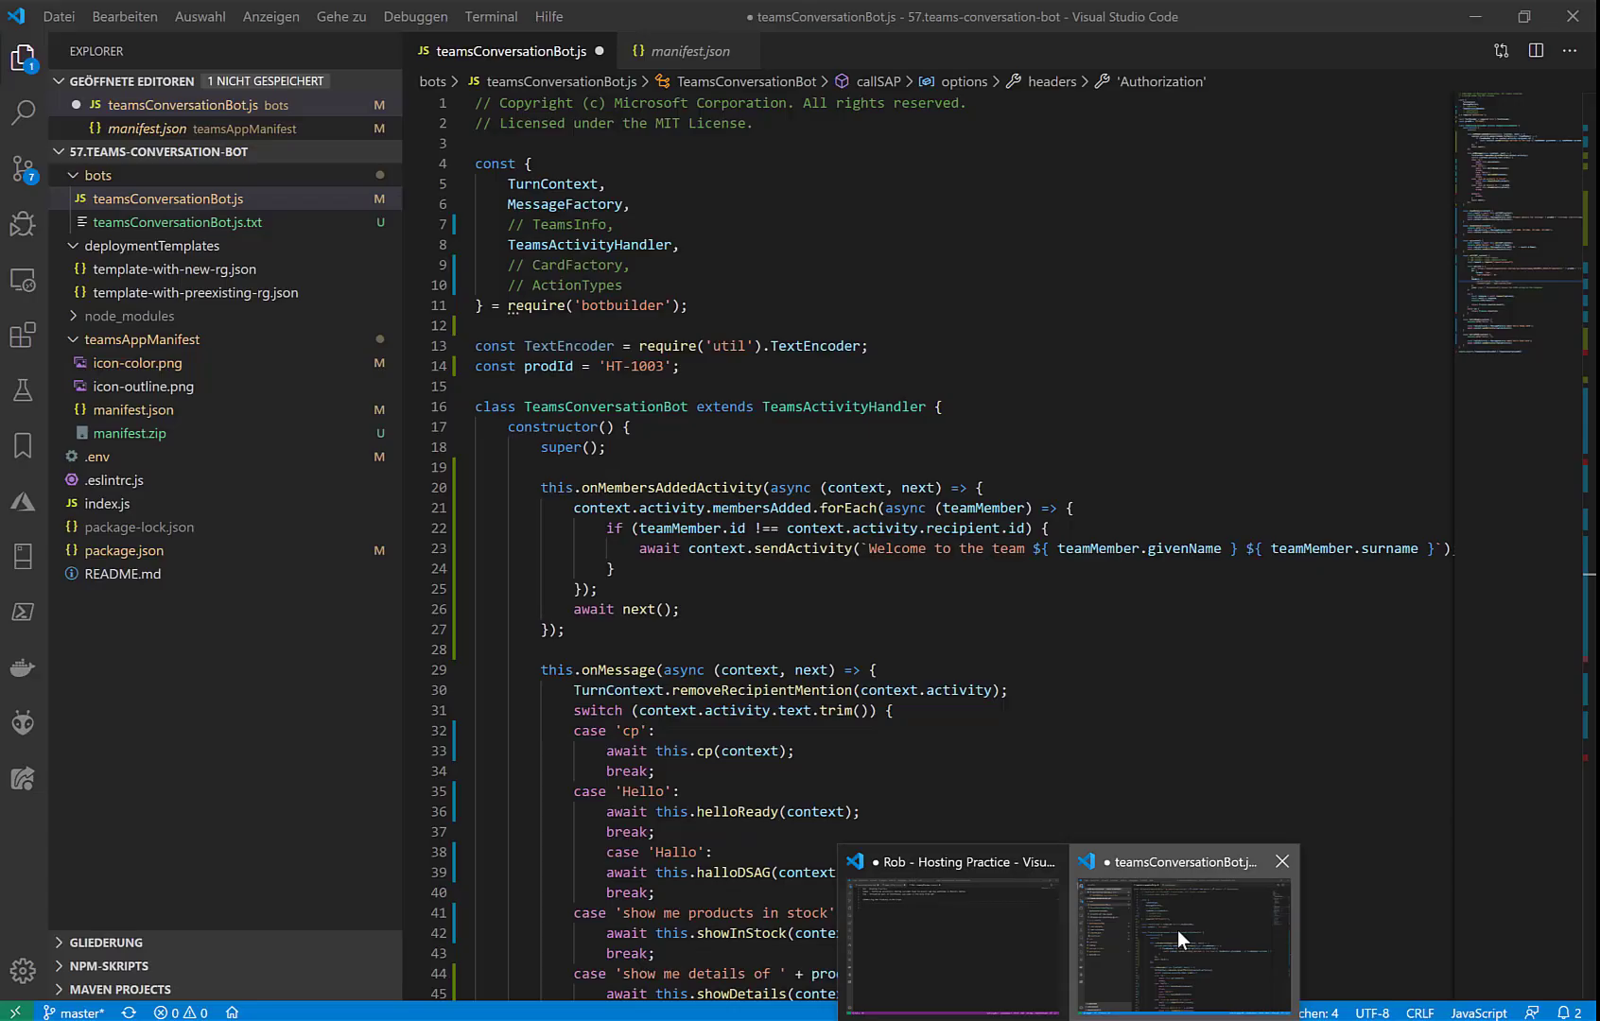
{"action": "left_click", "coordinate": [1178, 930]}
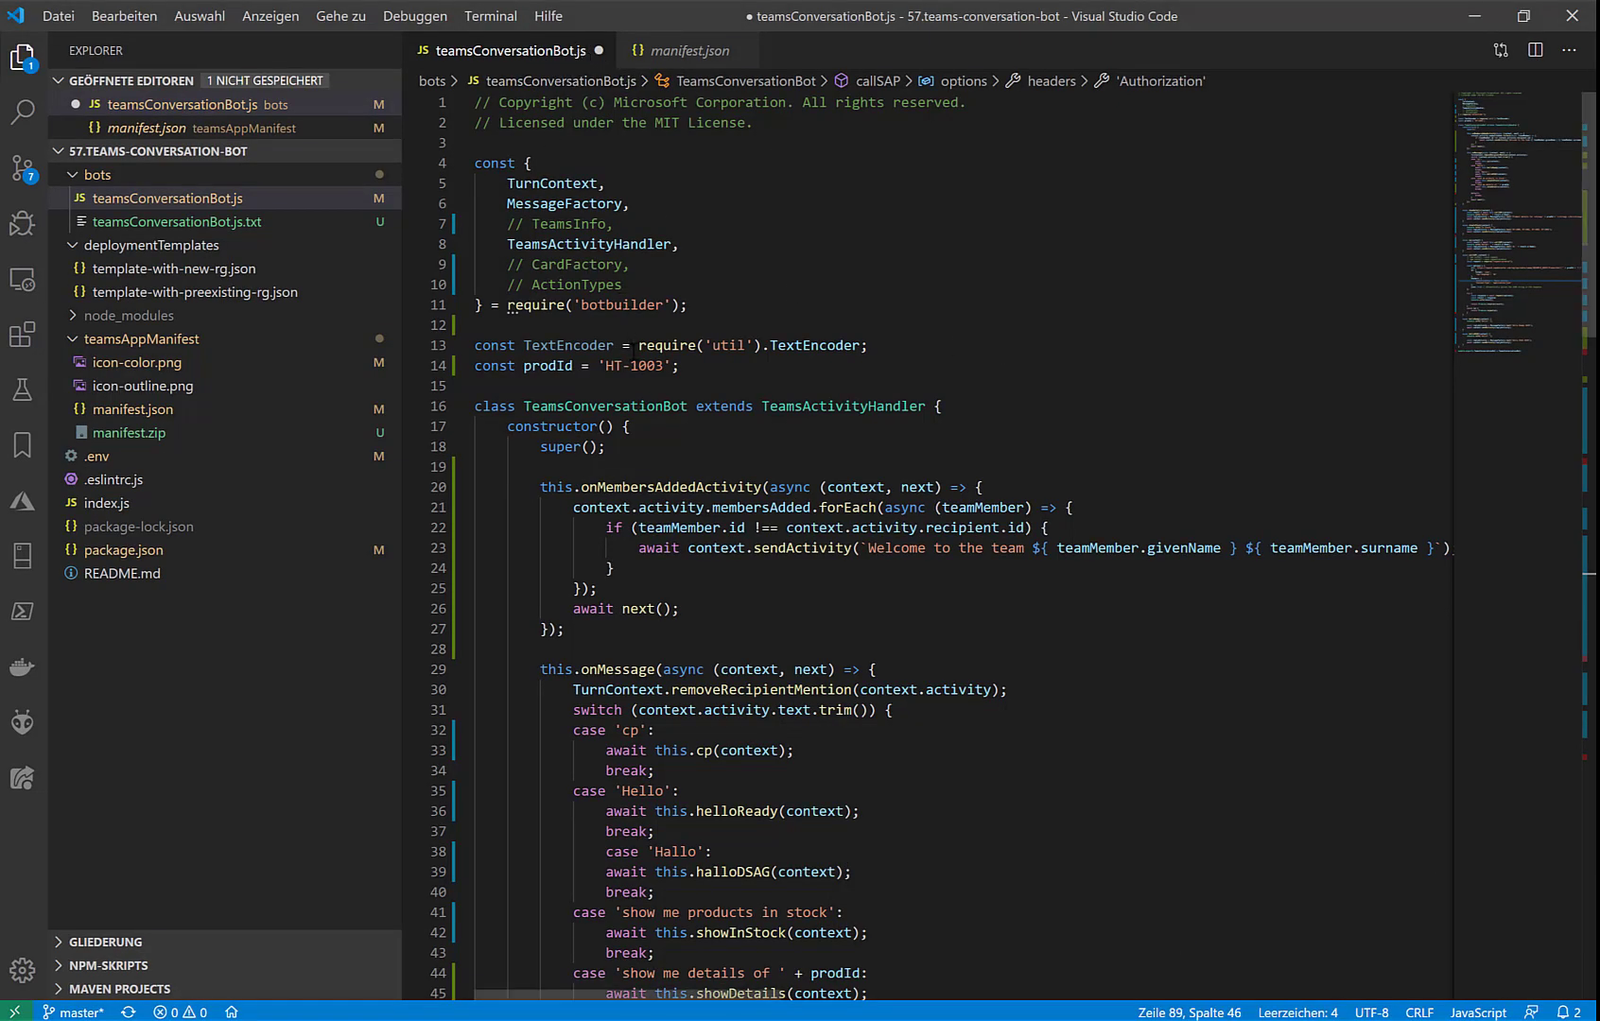
{"action": "scroll", "coordinate": [717, 559], "scroll_direction": "down", "scroll_amount": 1}
{"action": "scroll", "coordinate": [717, 559], "scroll_direction": "up", "scroll_amount": 1}
{"action": "scroll", "coordinate": [716, 559], "scroll_direction": "down", "scroll_amount": 4}
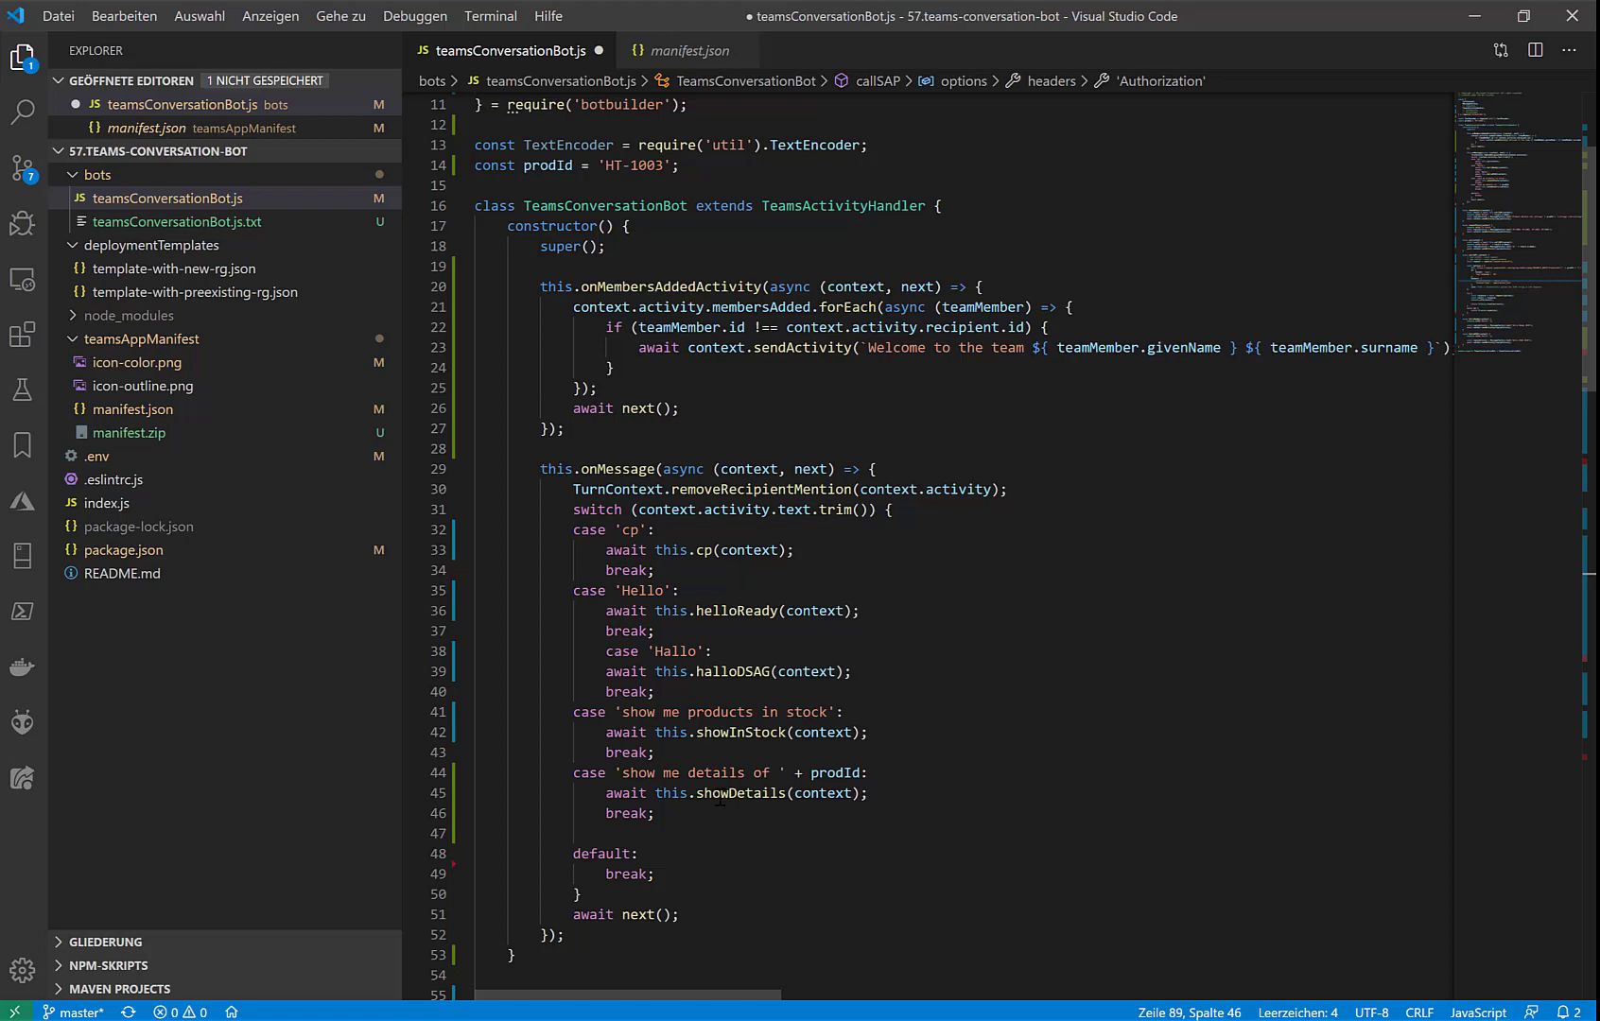
{"action": "mouse_move", "coordinate": [721, 801]}
{"action": "scroll", "coordinate": [721, 800], "scroll_direction": "down", "scroll_amount": 8}
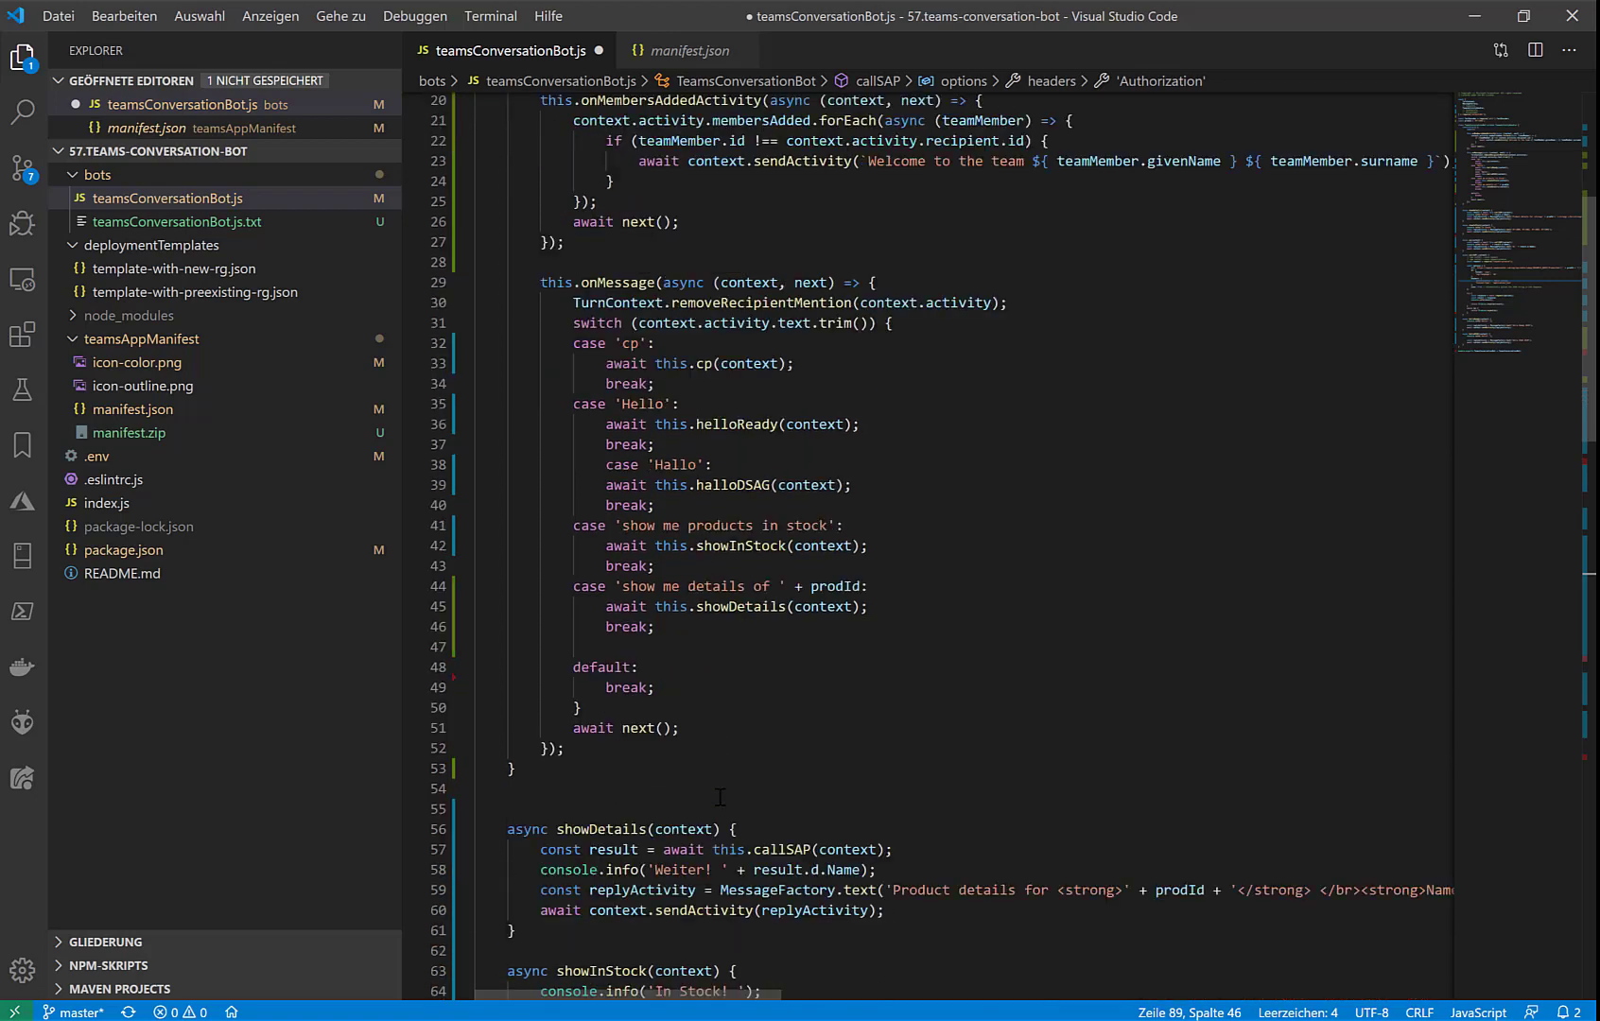
{"action": "scroll", "coordinate": [720, 797], "scroll_direction": "down", "scroll_amount": 5}
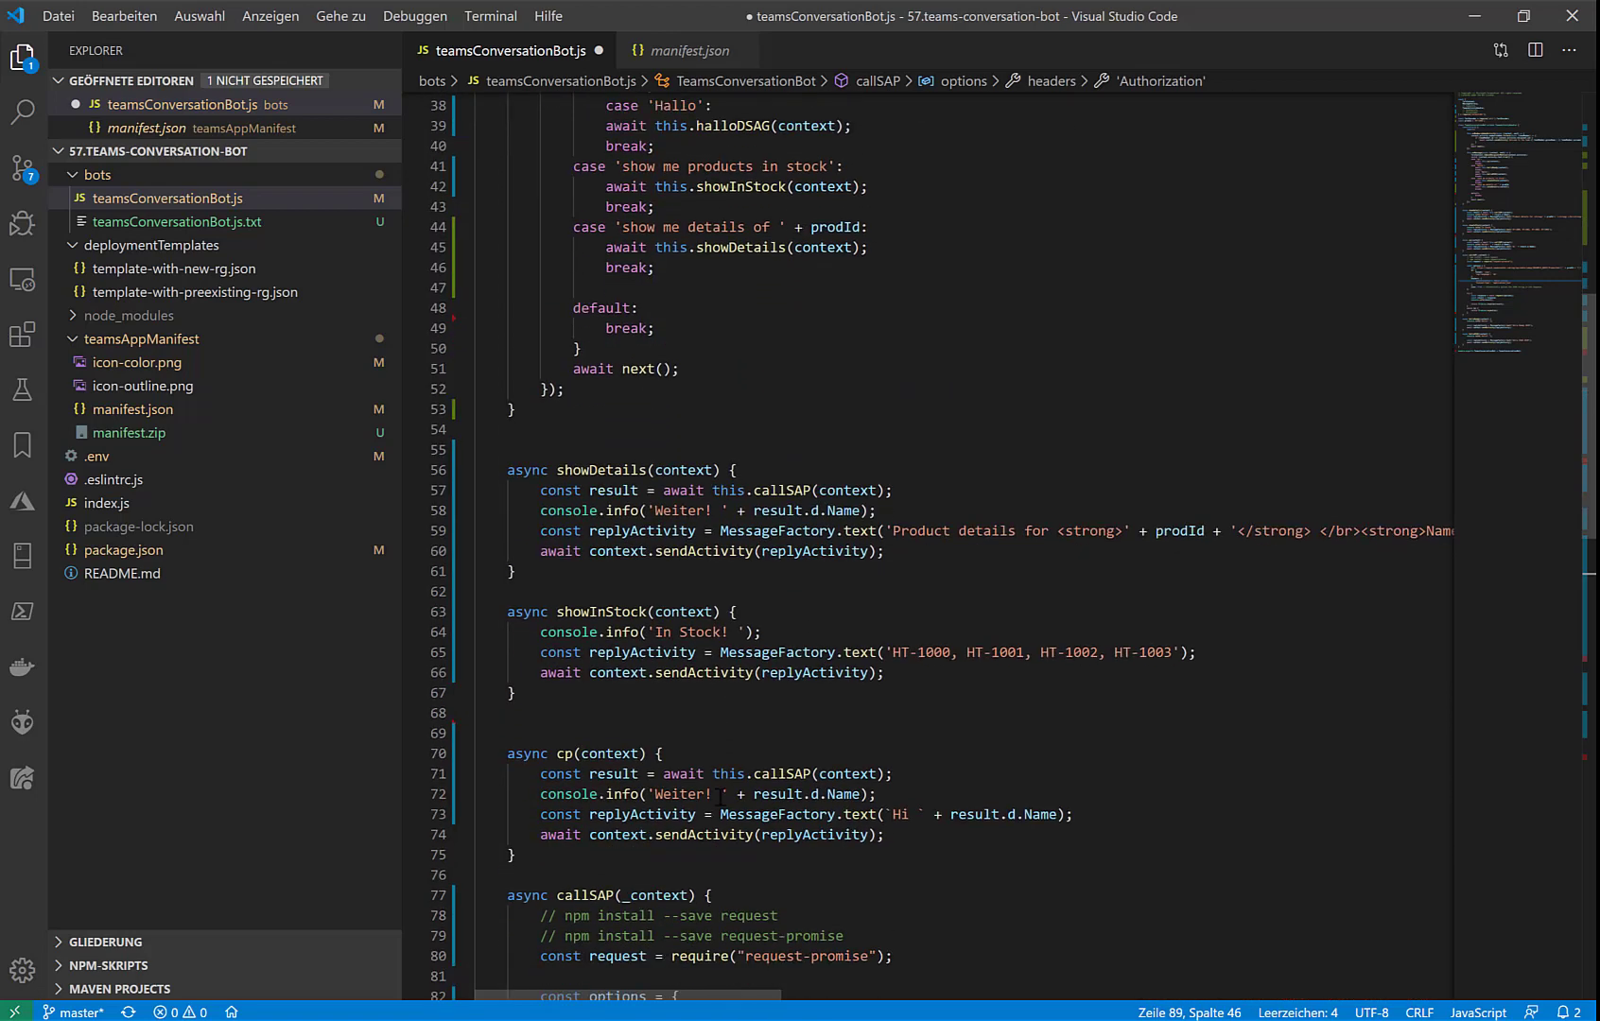
{"action": "scroll", "coordinate": [721, 798], "scroll_direction": "down", "scroll_amount": 1}
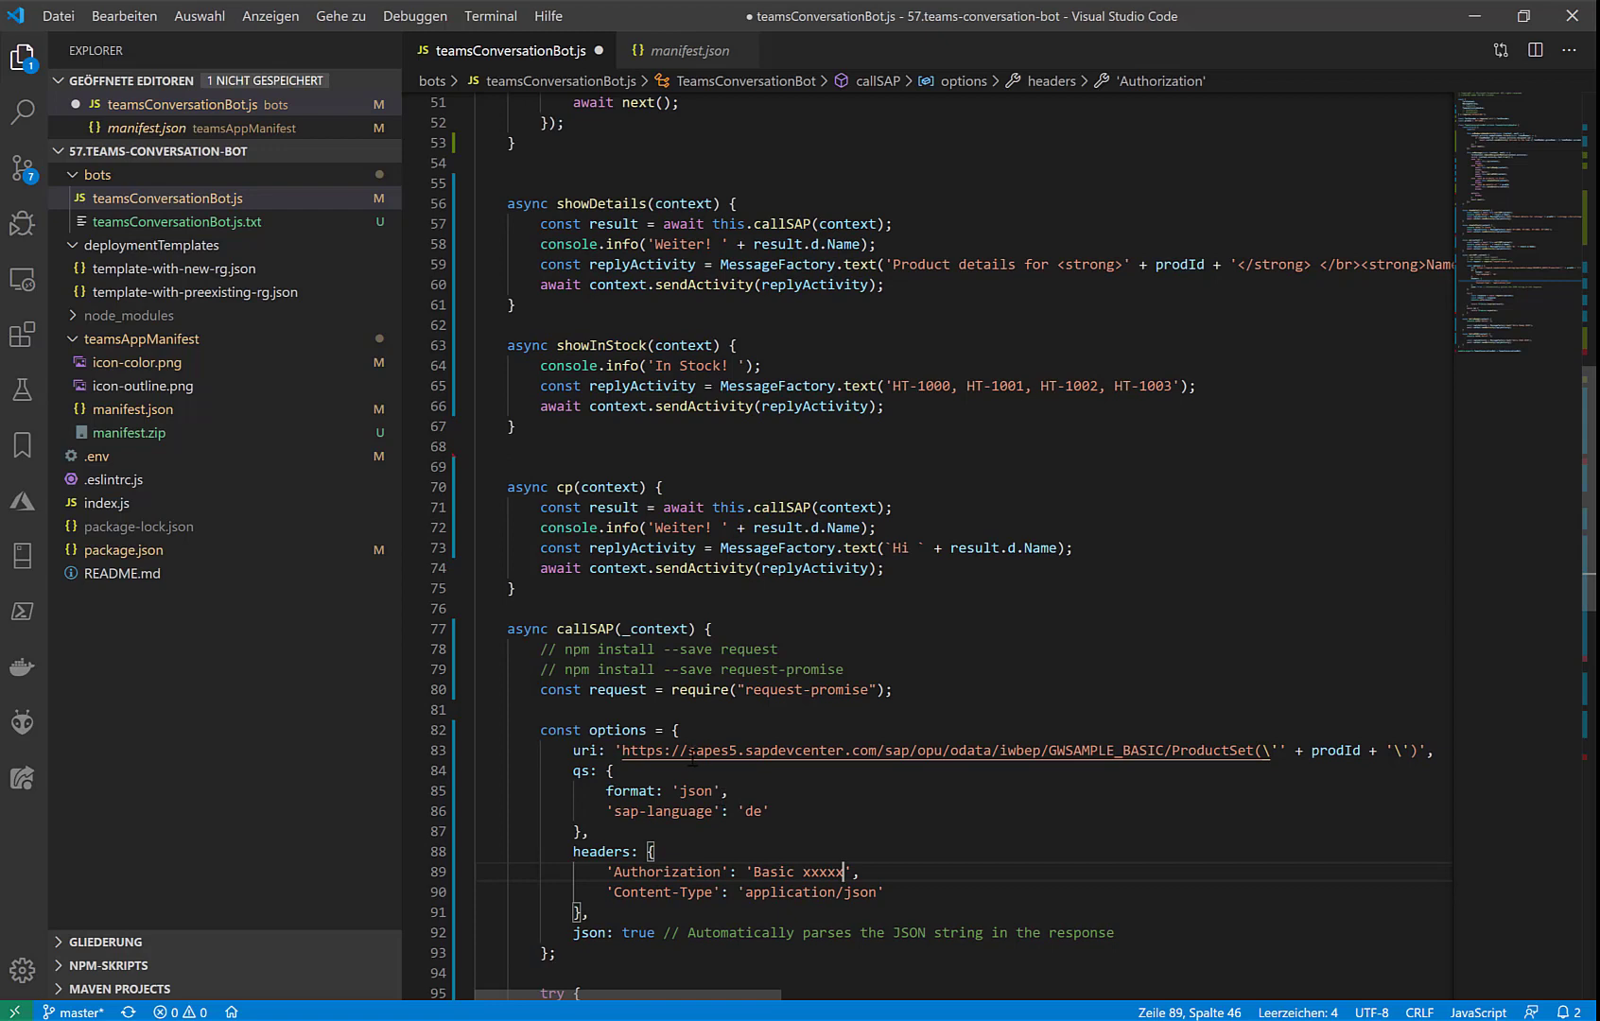
Highlight the host sapes5.sapdevcenter.com in the callSAP request URI and examine the product ID part
{"action": "left_click_drag", "start_coordinate": [687, 752], "coordinate": [711, 752]}
{"action": "left_click_drag", "start_coordinate": [825, 756], "coordinate": [877, 757]}
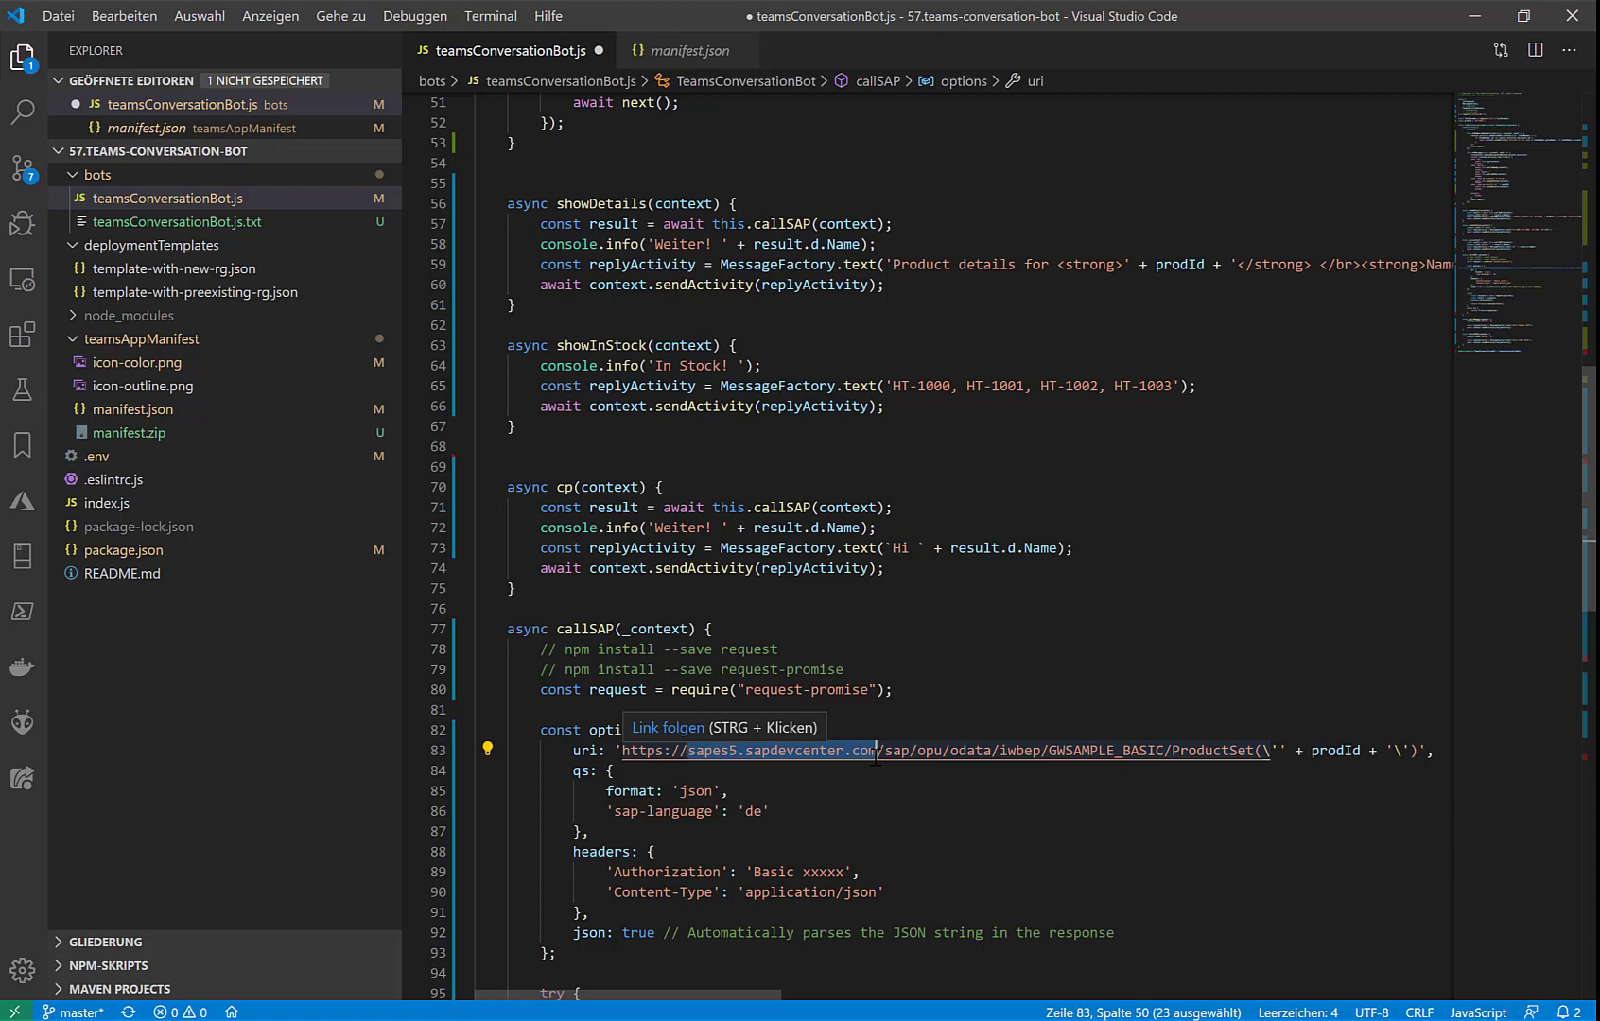
{"action": "mouse_move", "coordinate": [1330, 755]}
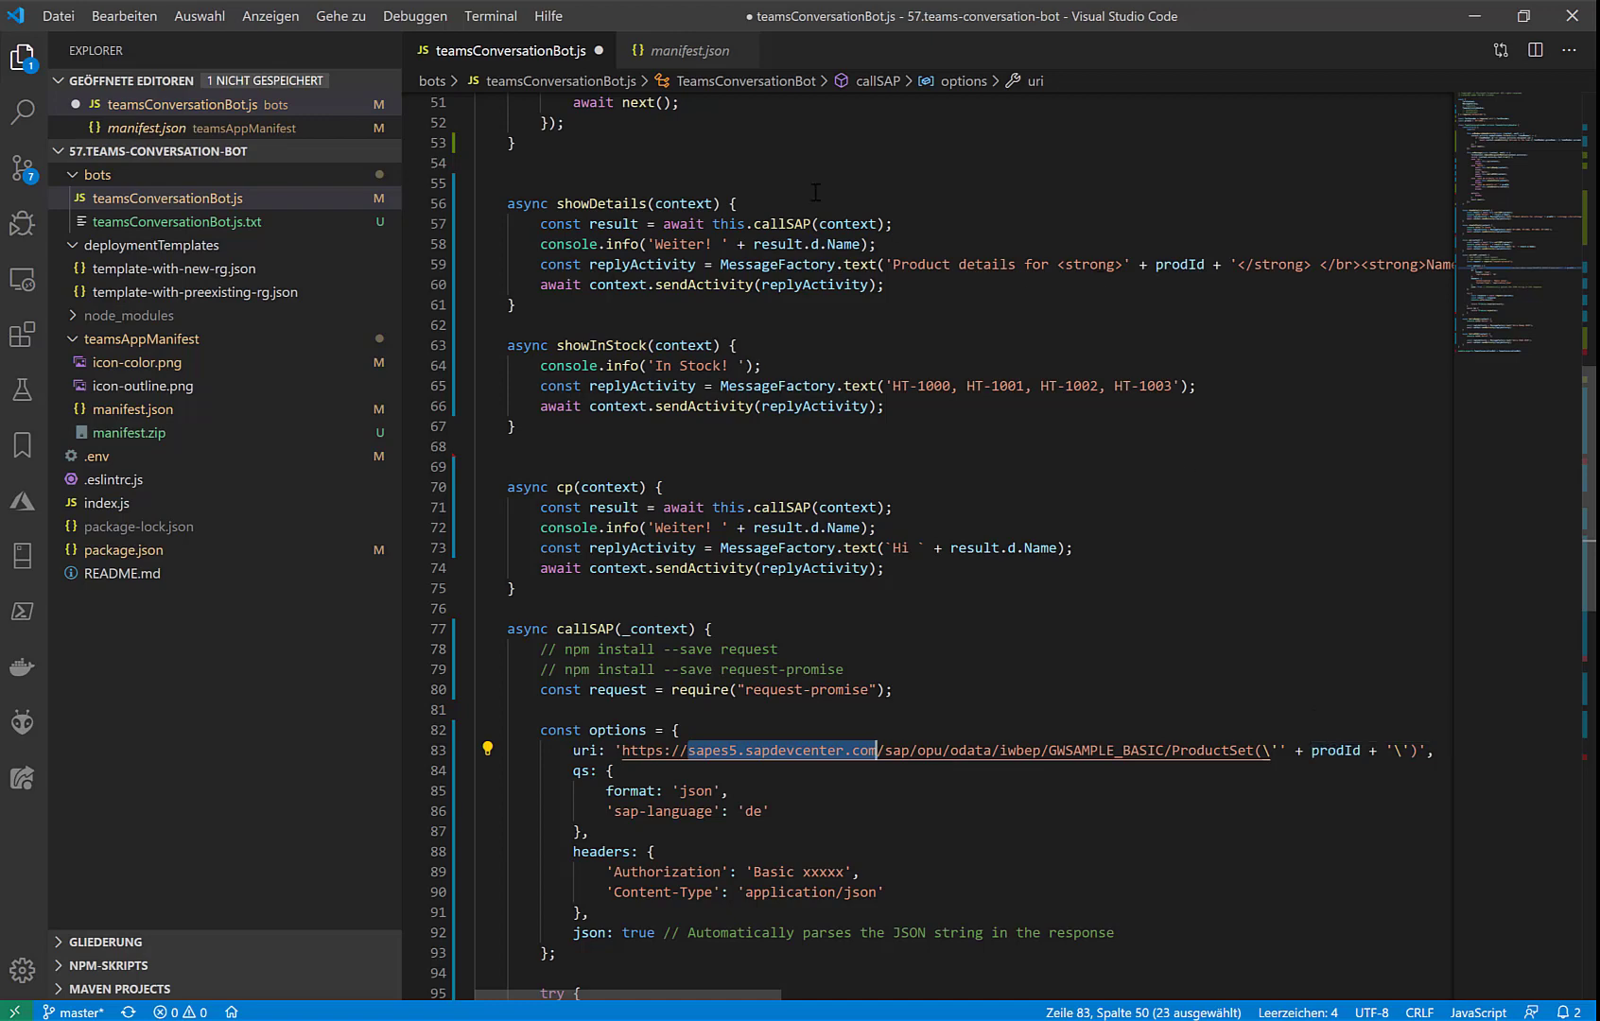
Open manifest.json and review the app name, bot ID and command list definitions
{"action": "left_click", "coordinate": [684, 59]}
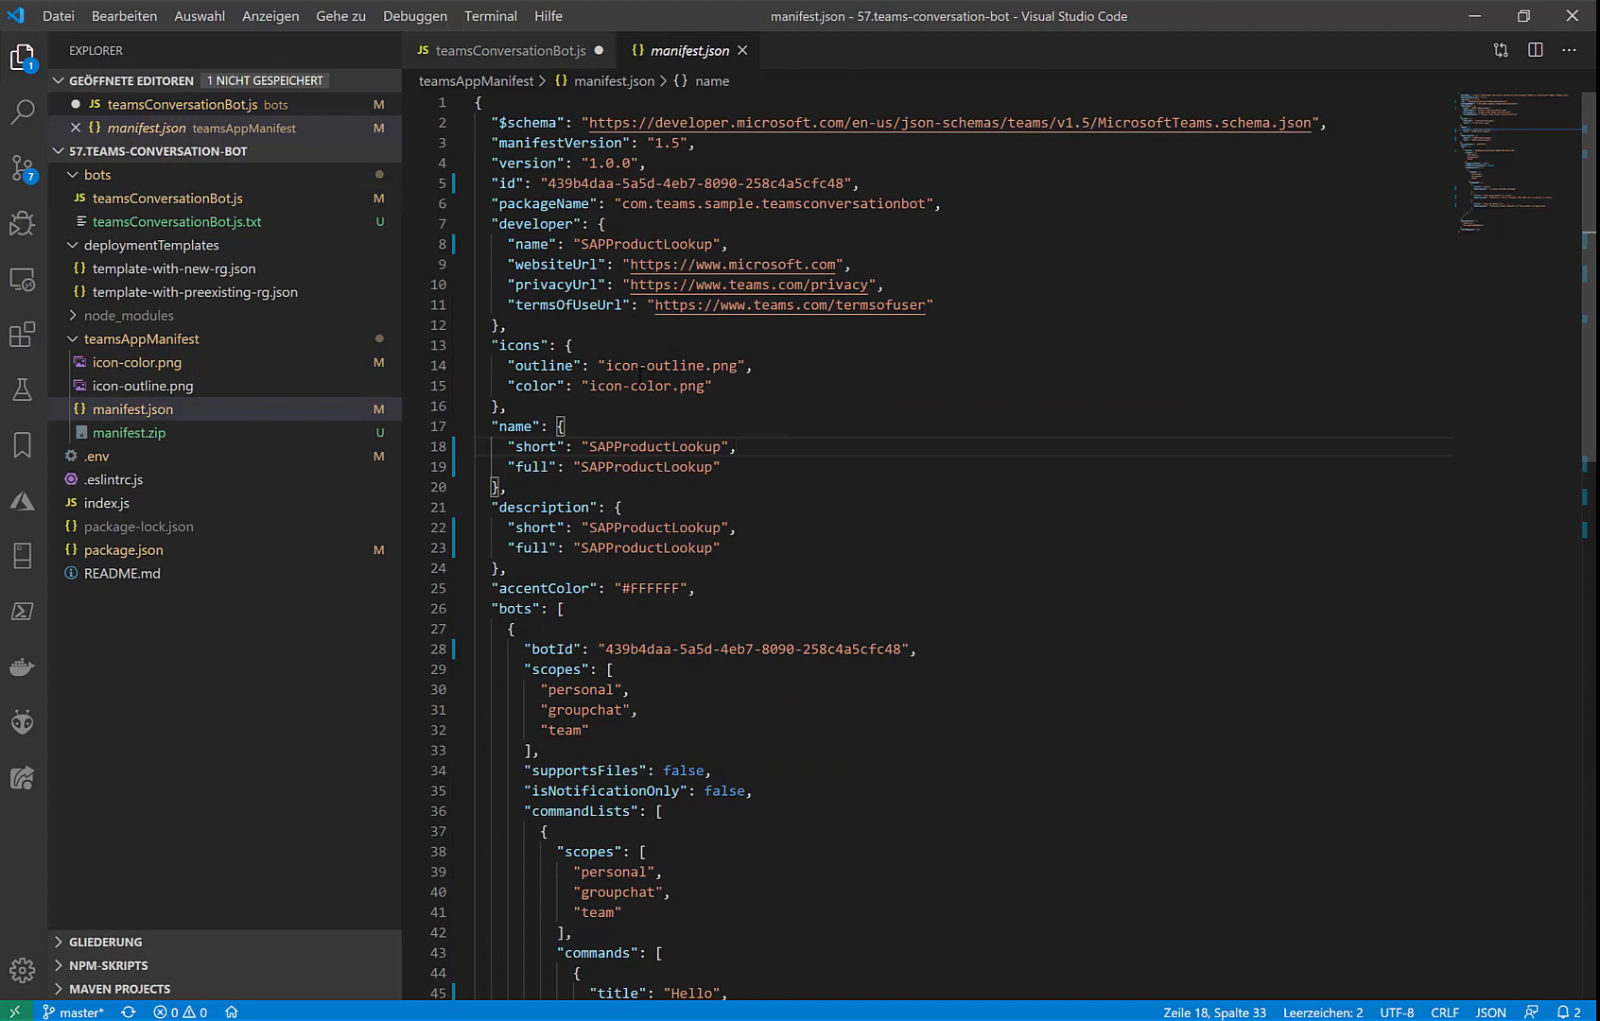
{"action": "scroll", "coordinate": [698, 544], "scroll_direction": "down", "scroll_amount": 2}
{"action": "scroll", "coordinate": [698, 544], "scroll_direction": "down", "scroll_amount": 5}
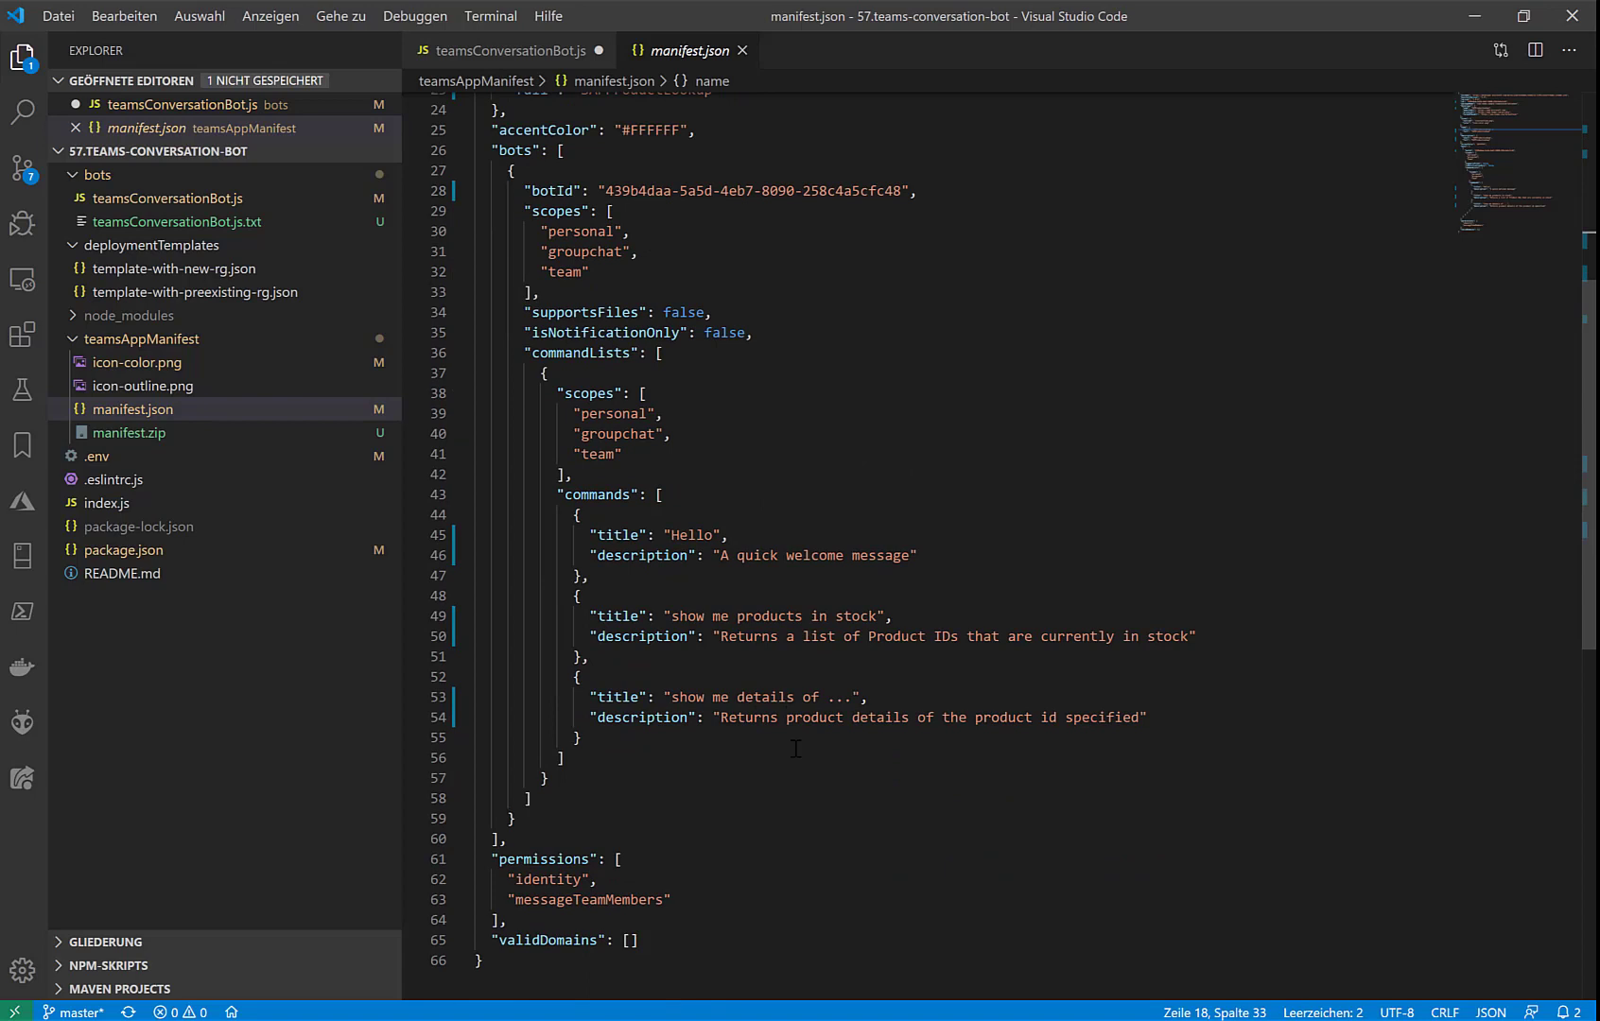
Switch to PowerShell, start the bot with npm start in the 57.teams-conversation-bot folder, and check the second terminal session
{"action": "left_click", "coordinate": [802, 1020]}
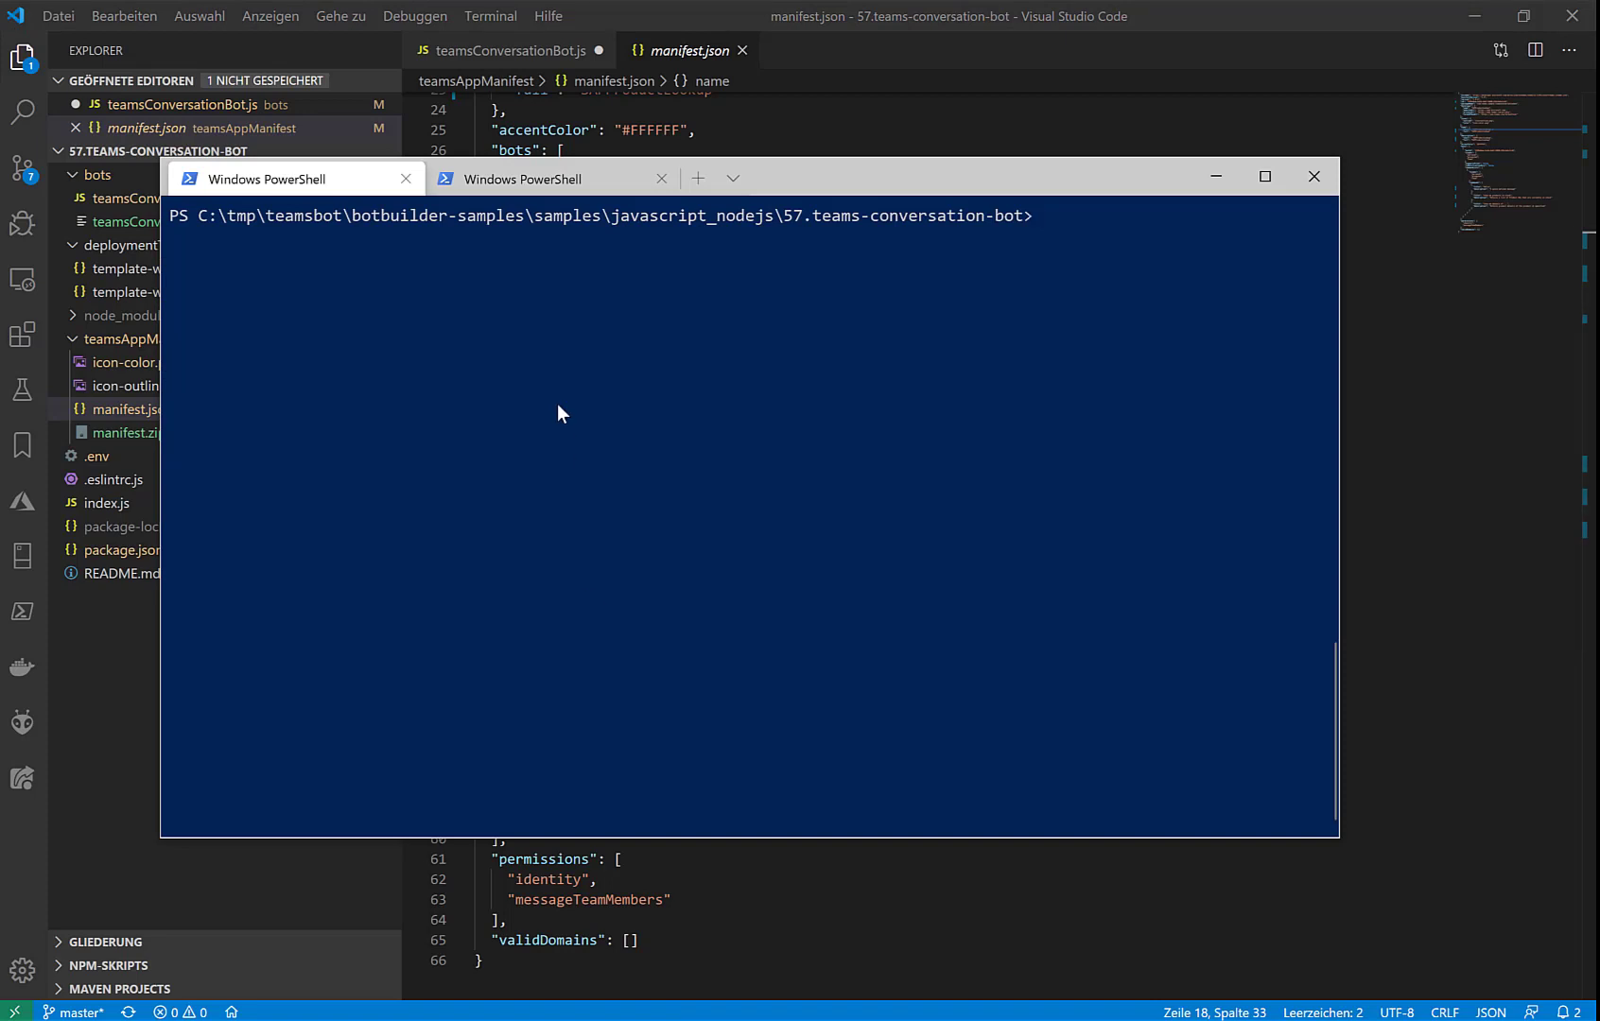
{"action": "type", "text": "npm star"}
{"action": "type", "text": "t"}
{"action": "key", "text": "Return"}
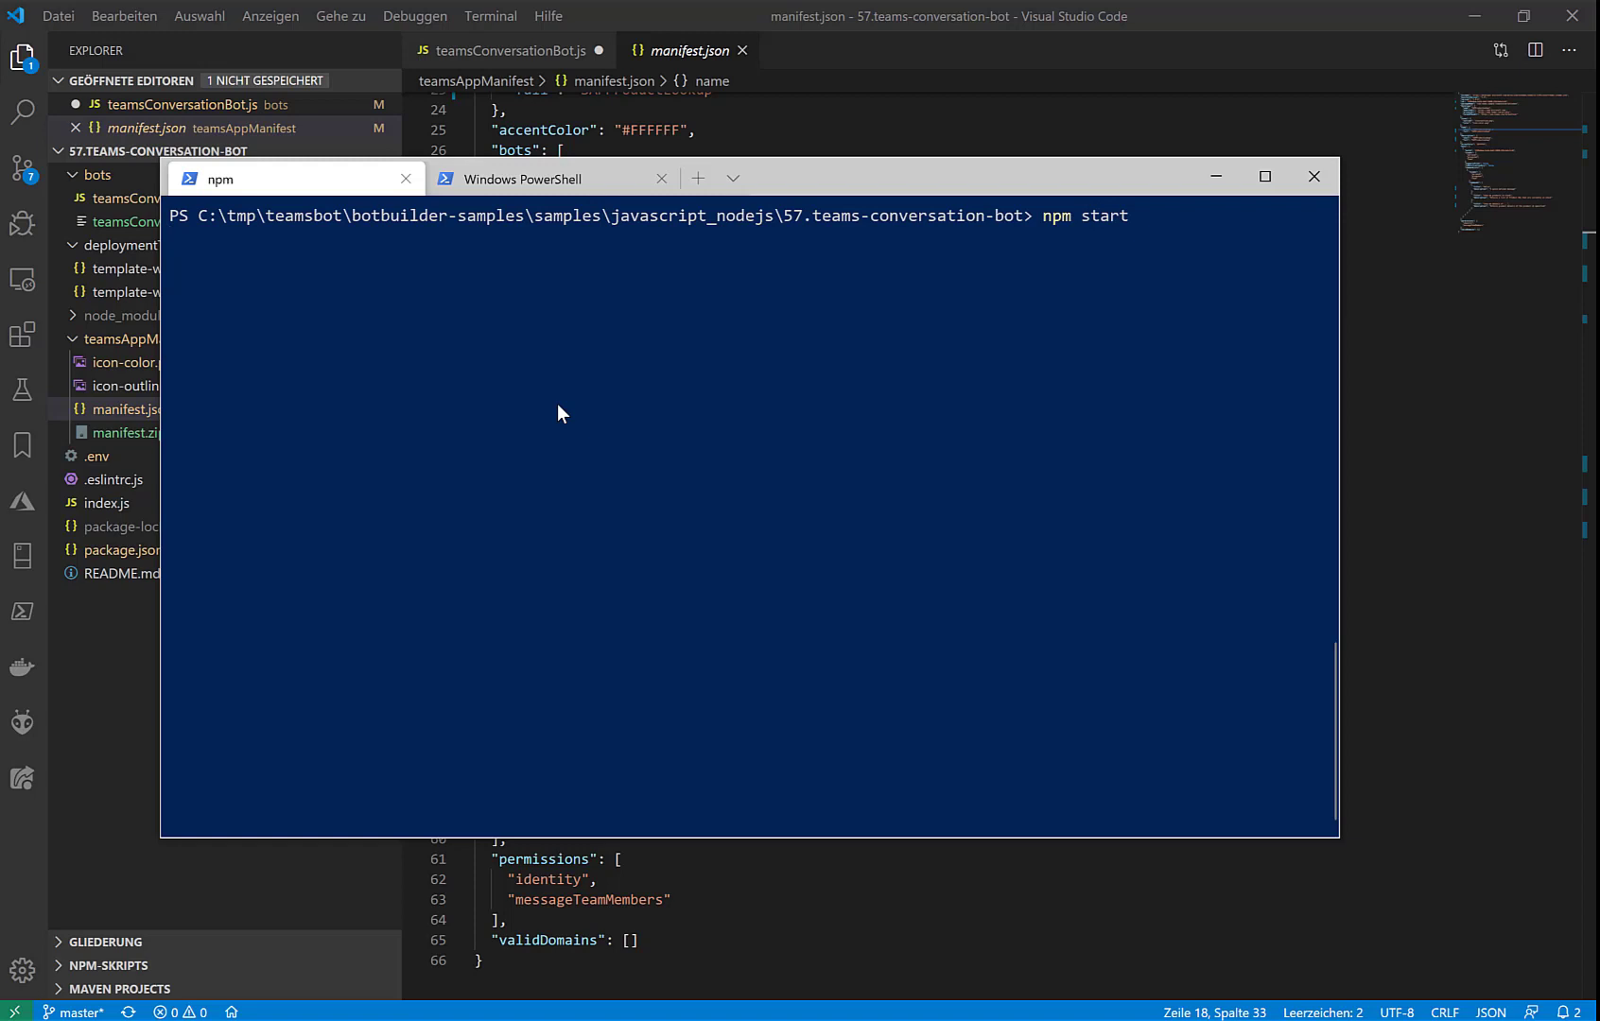
{"action": "left_click", "coordinate": [527, 182]}
{"action": "left_click", "coordinate": [306, 187]}
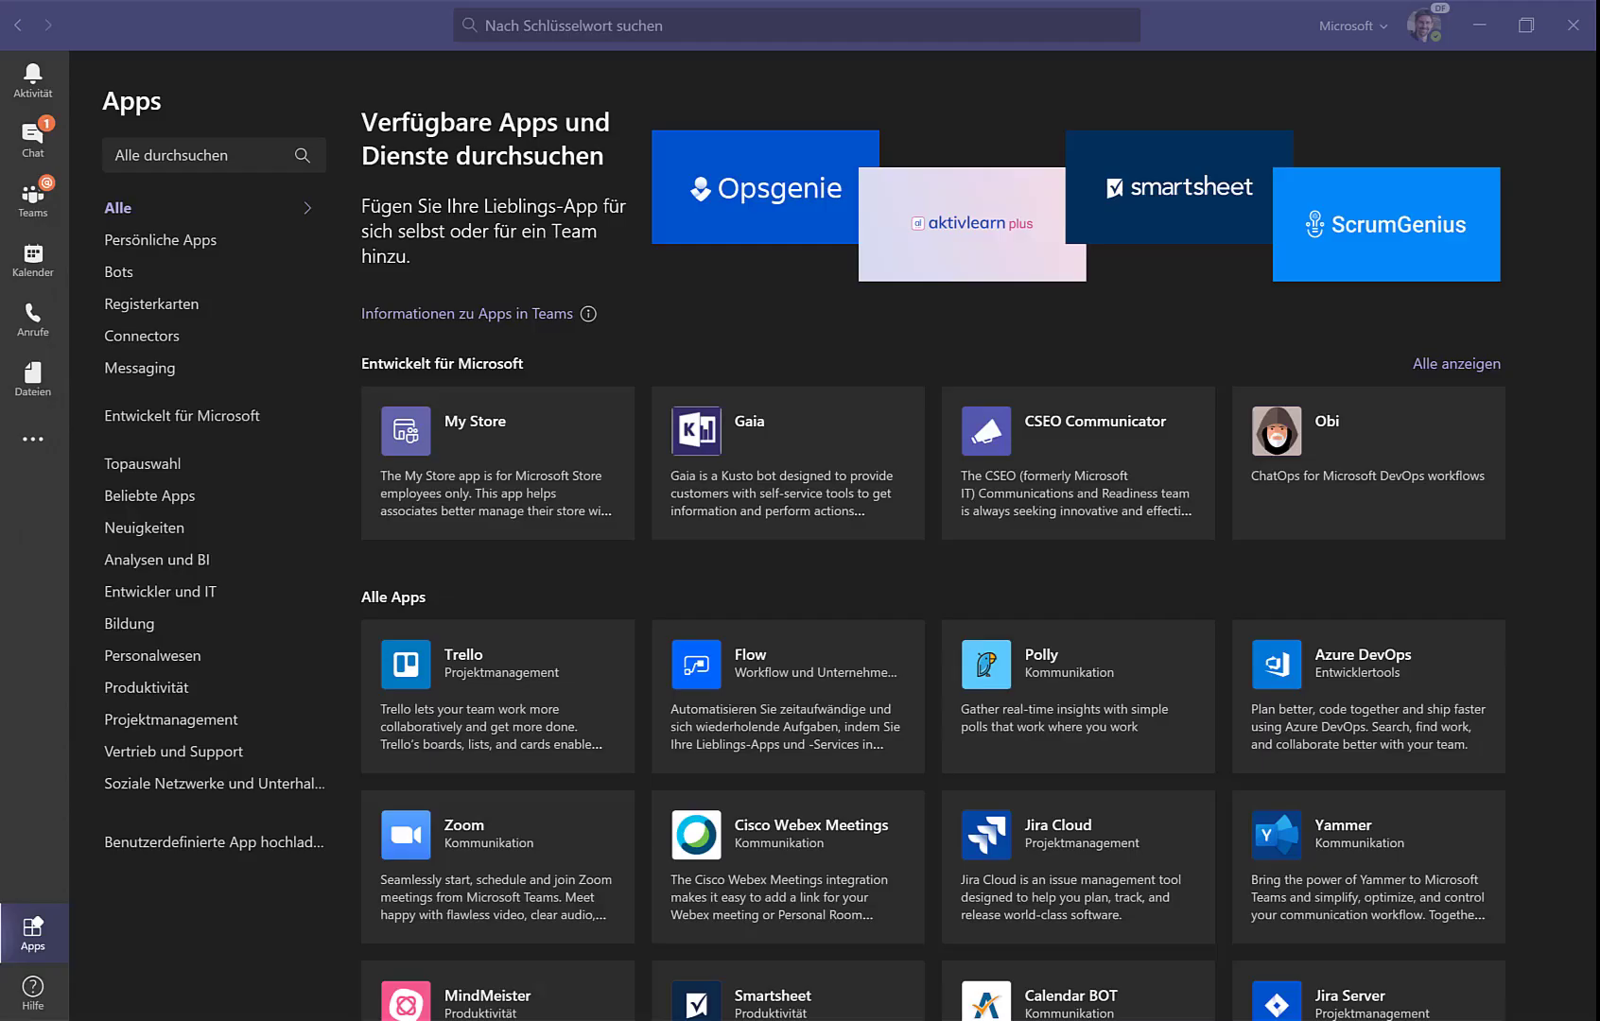
In Microsoft Teams, open the SAPProductLookup app's chat from the added apps
{"action": "left_click", "coordinate": [63, 472]}
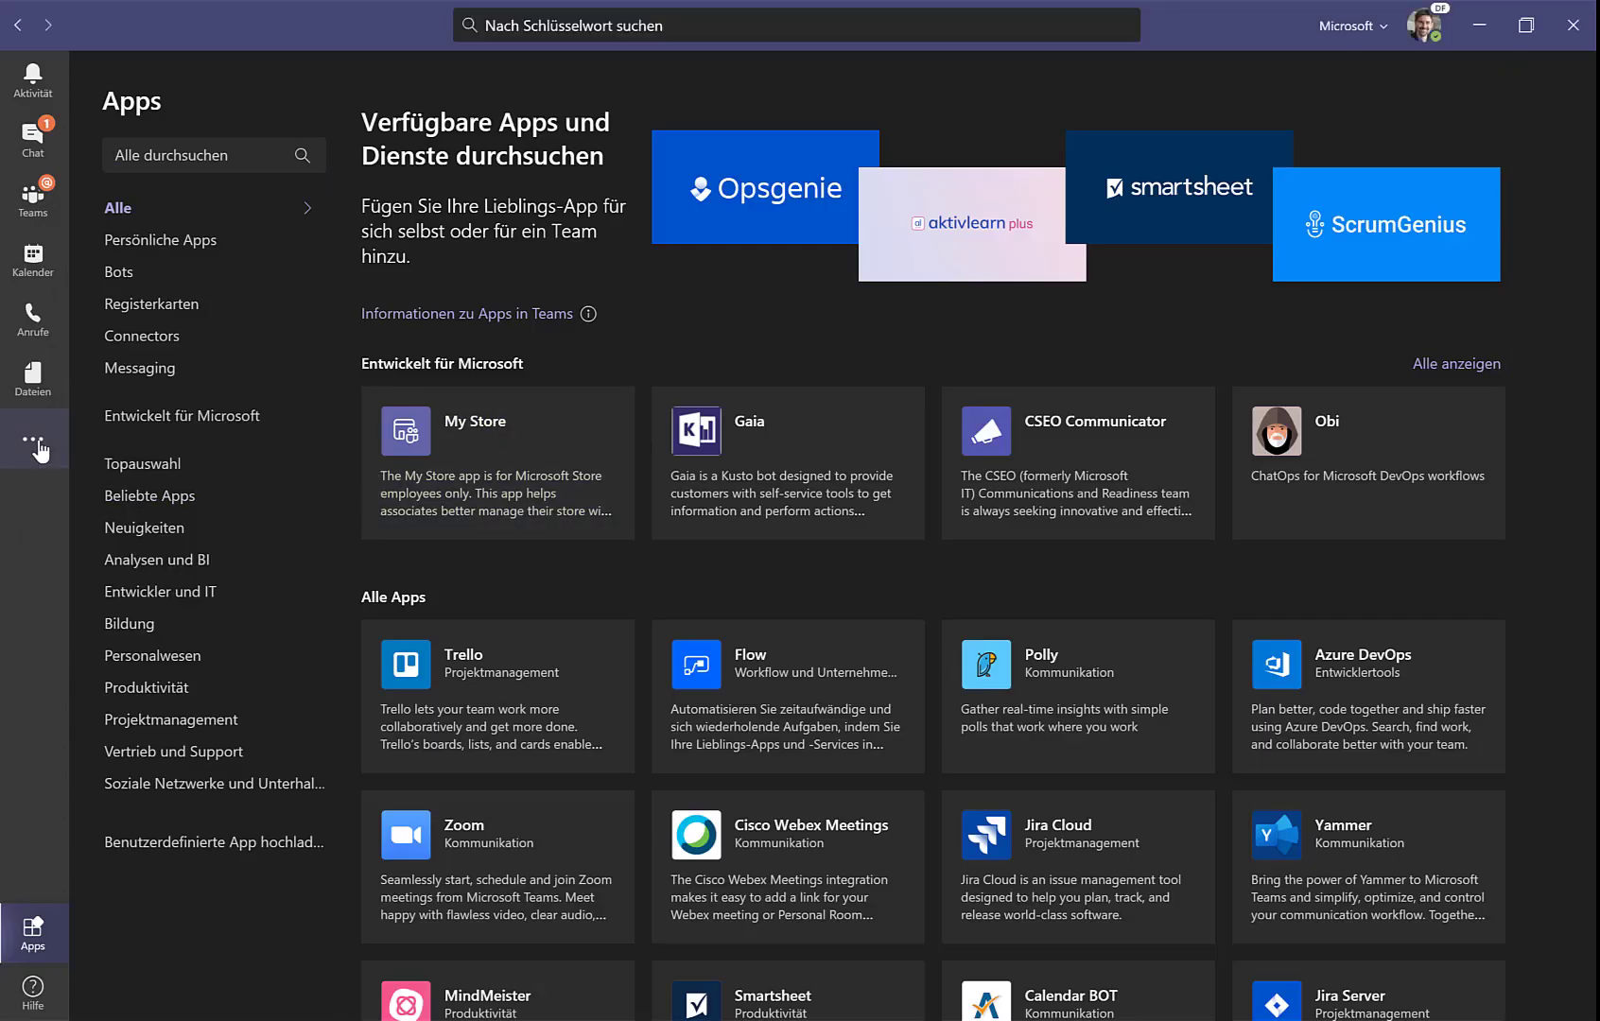
{"action": "left_click", "coordinate": [36, 446]}
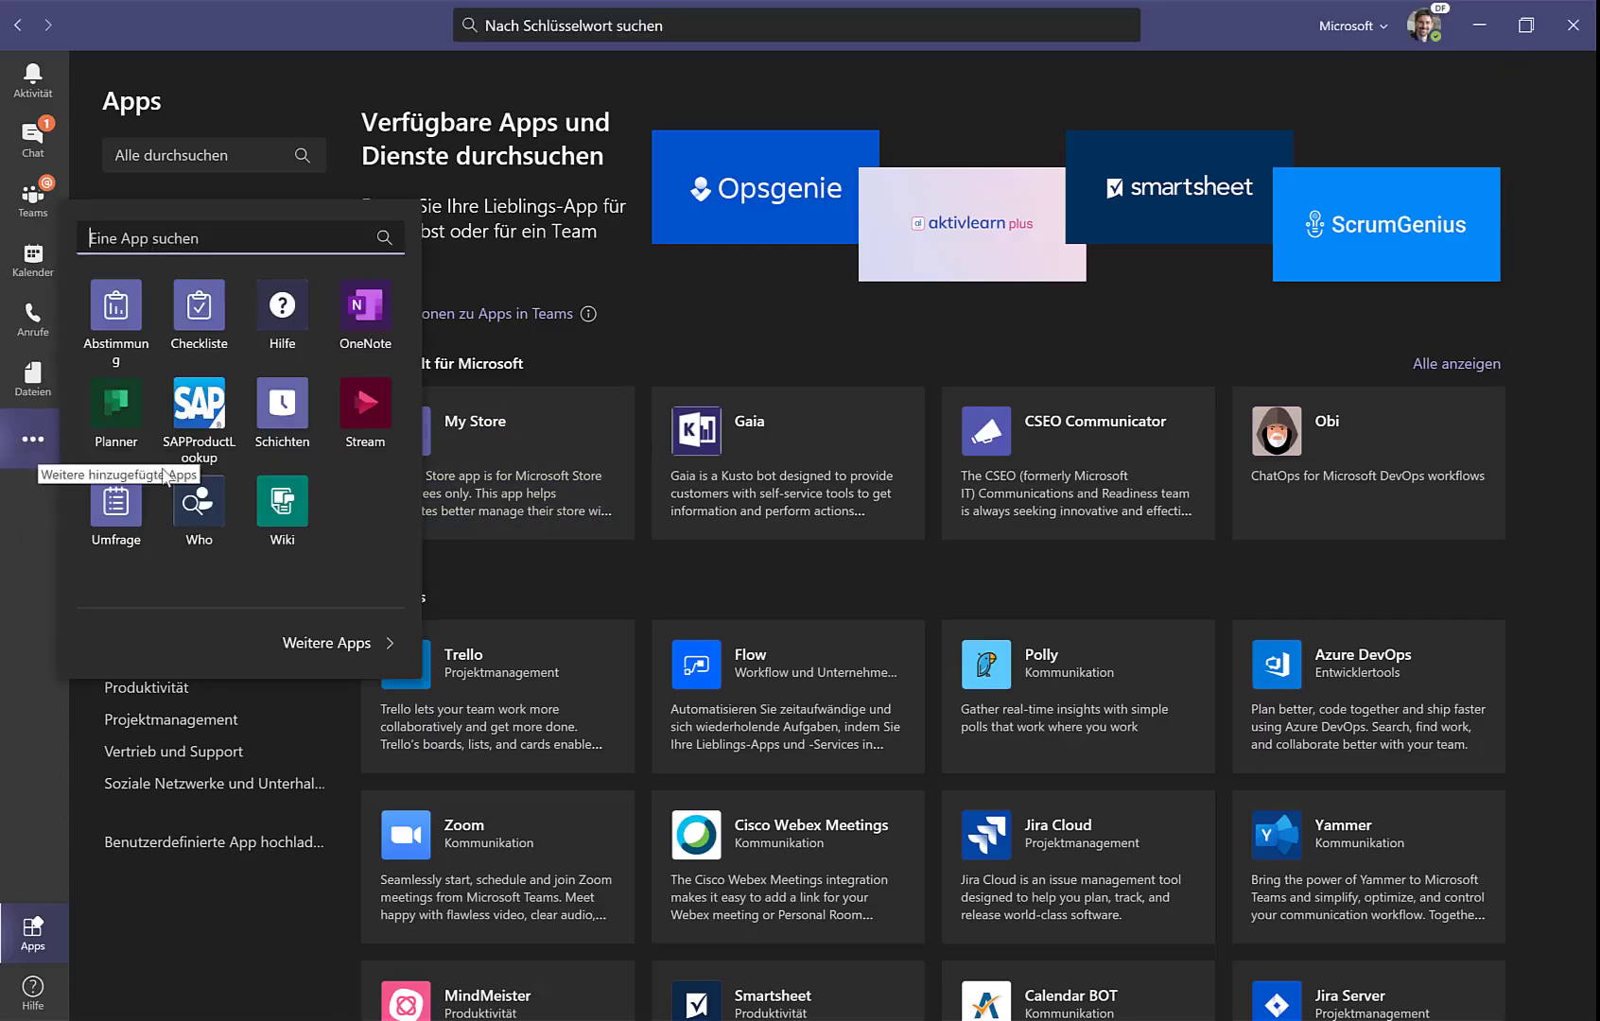
{"action": "left_click", "coordinate": [195, 401]}
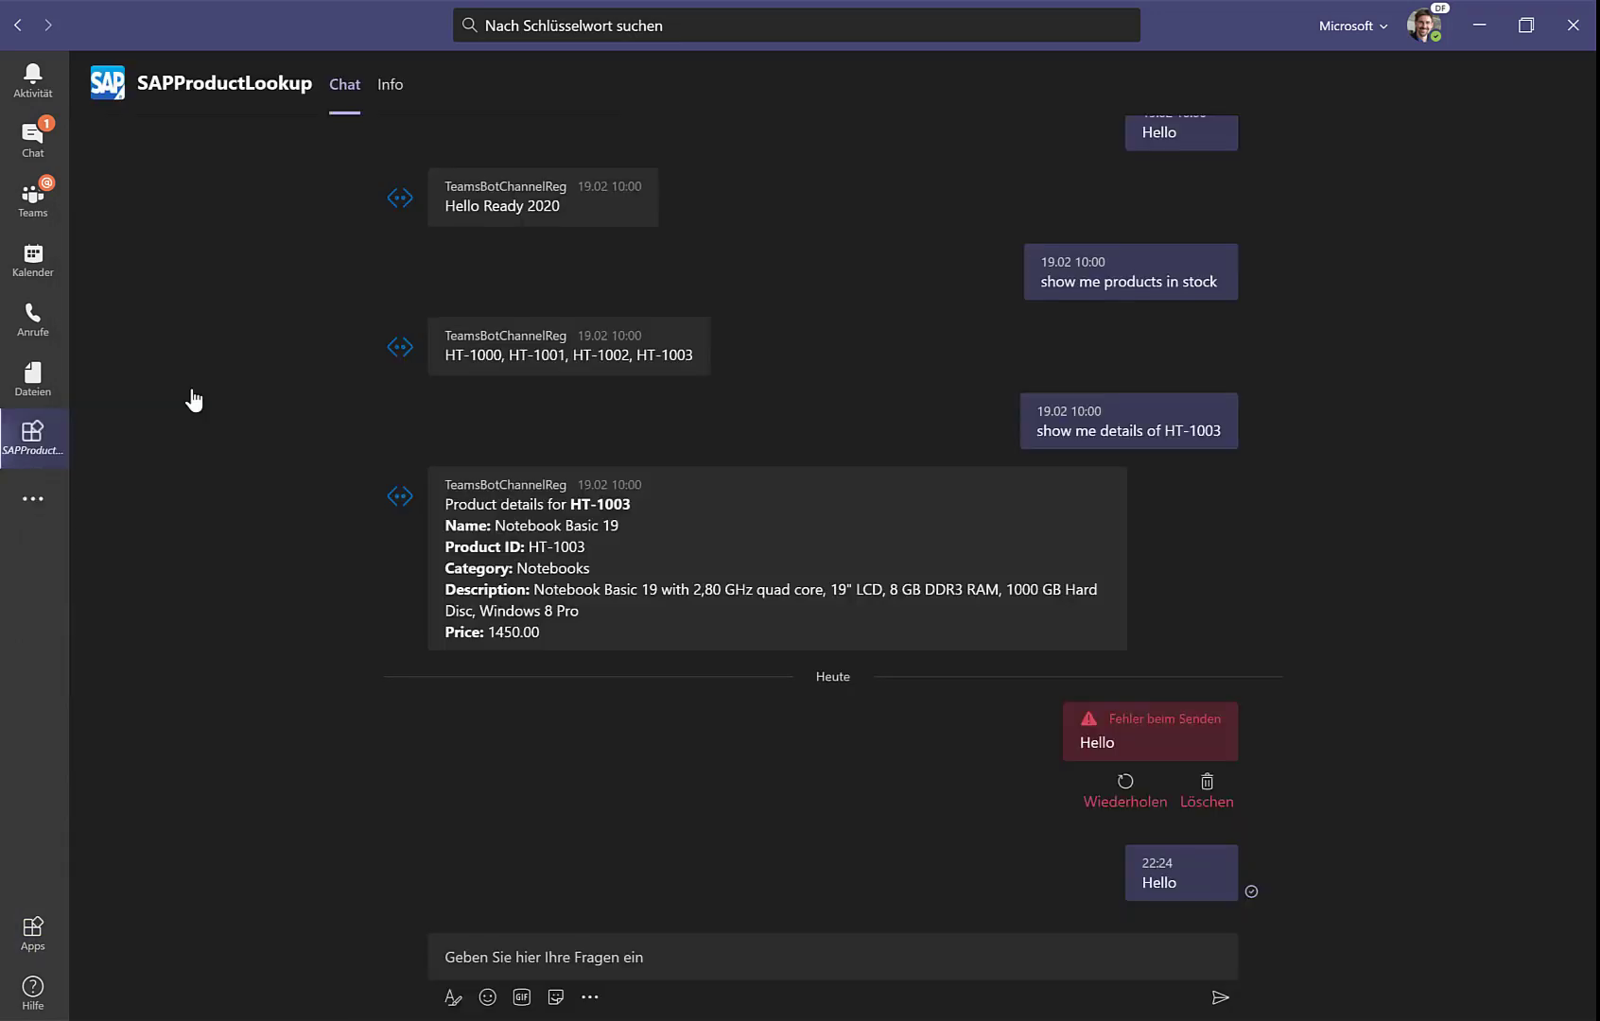
{"action": "type", "text": "Hell"}
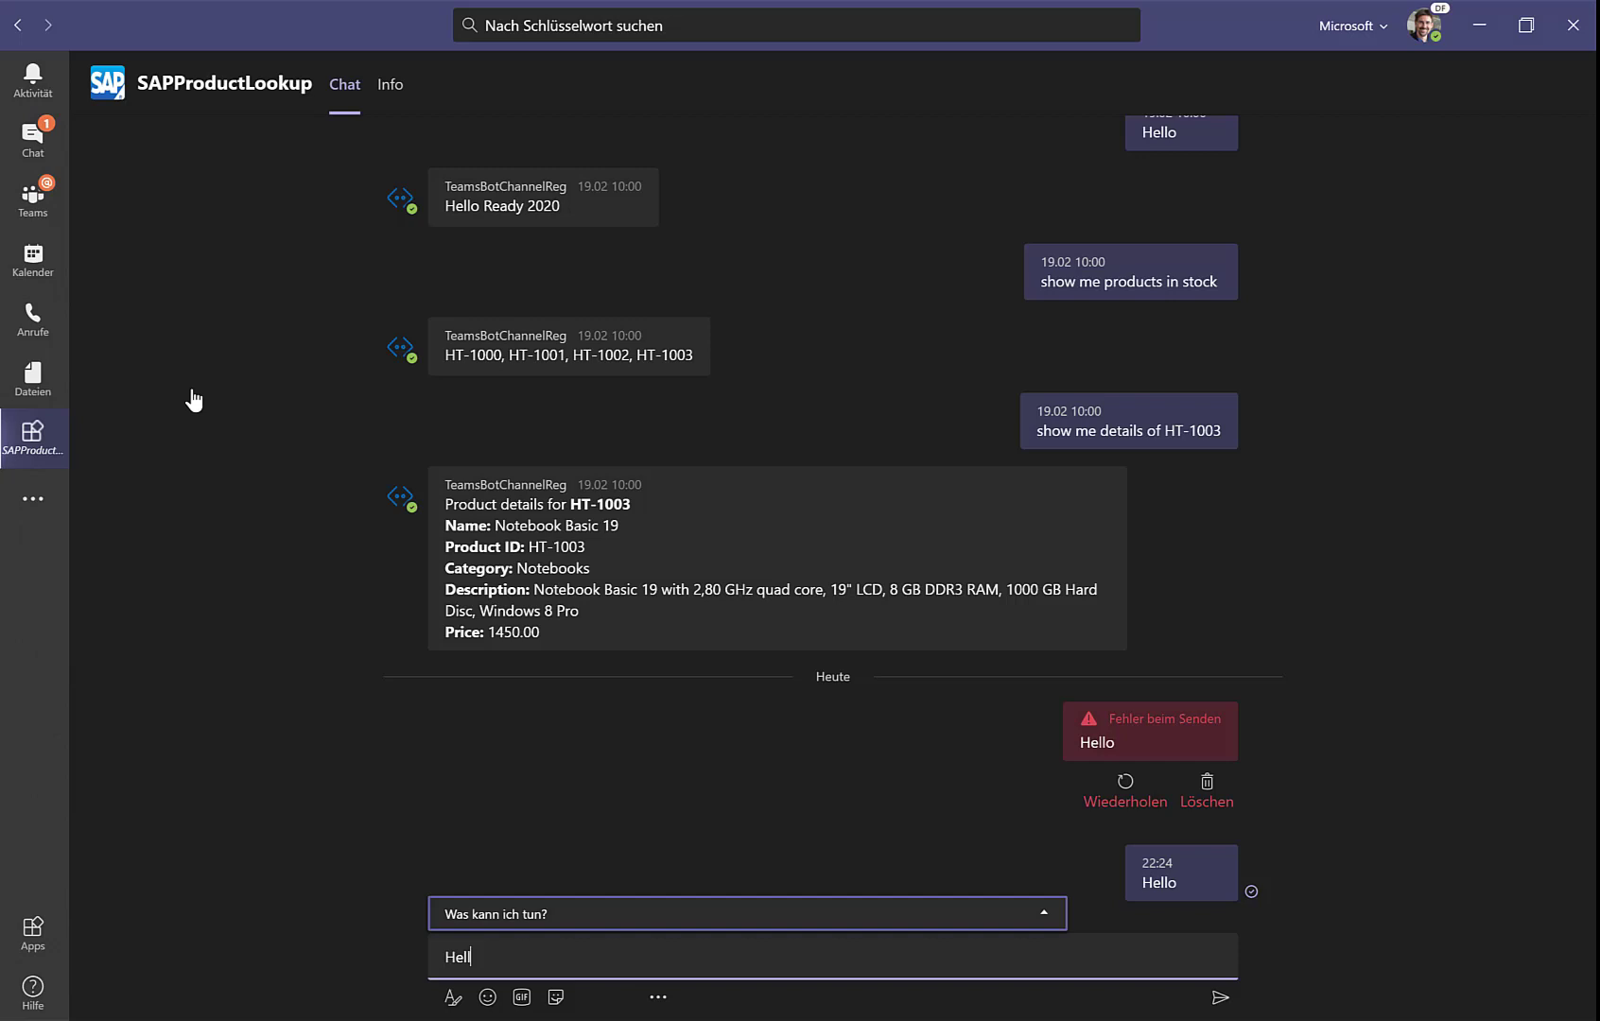
{"action": "type", "text": "o"}
{"action": "key", "text": "BackSpace"}
{"action": "key", "text": "BackSpace"}
{"action": "key", "text": "BackSpace"}
{"action": "key", "text": "BackSpace"}
{"action": "key", "text": "BackSpace"}
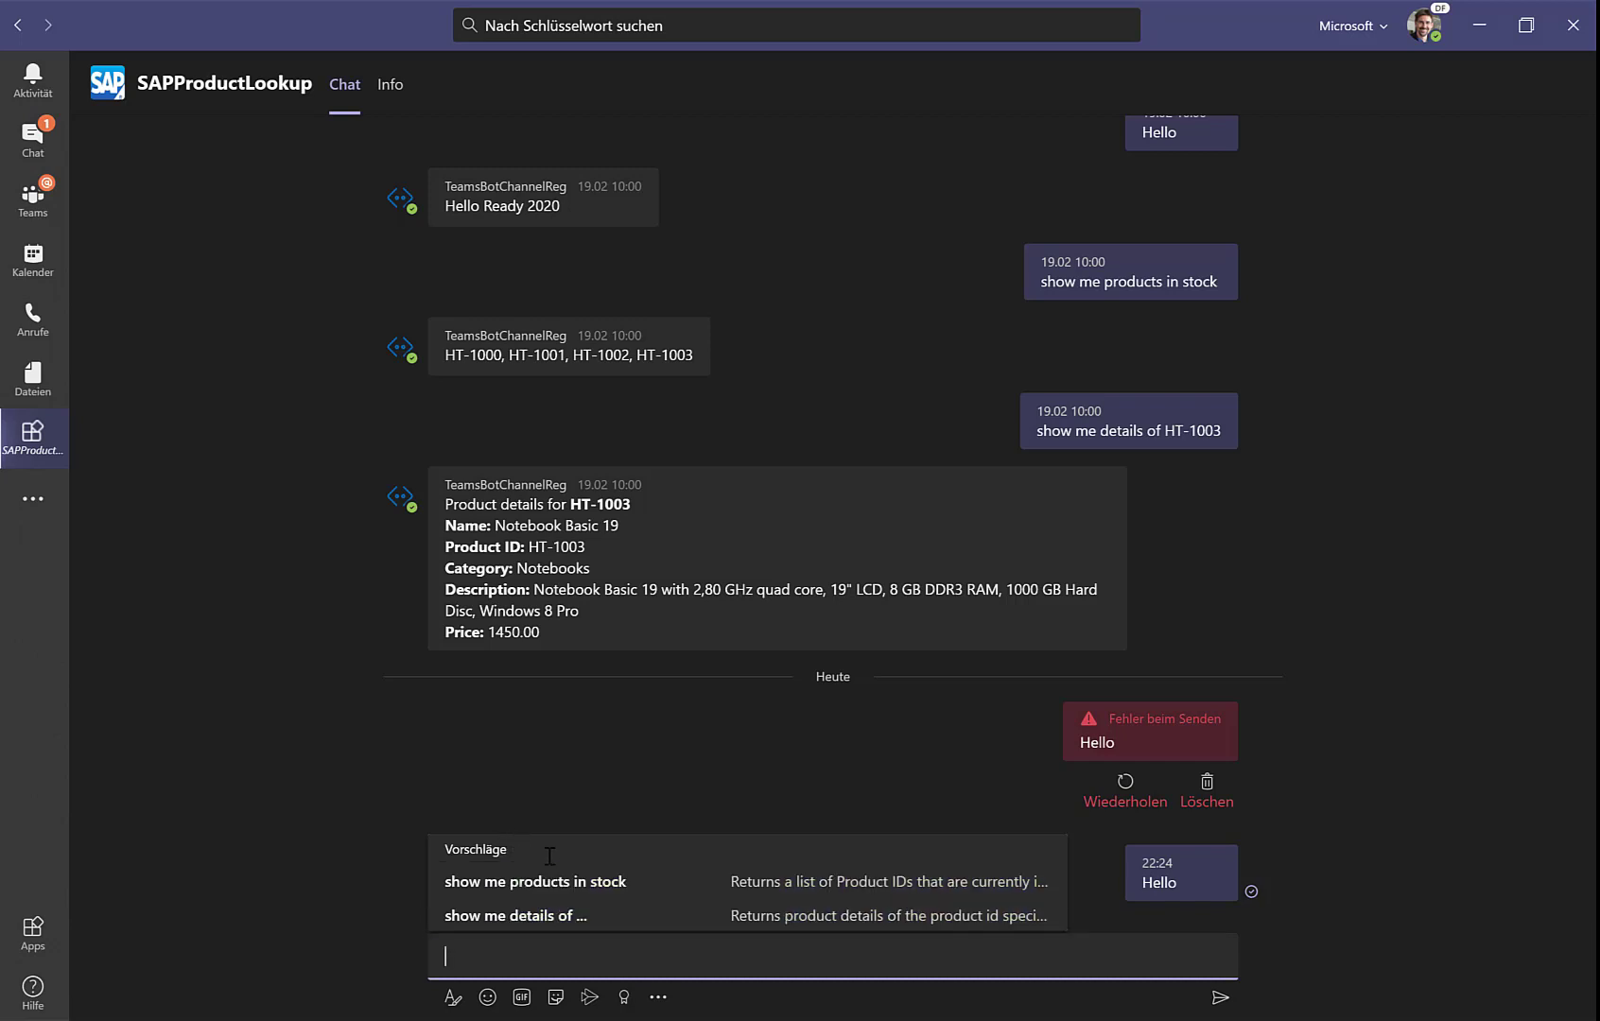
{"action": "key", "text": "BackSpace"}
Send the message "Hello" to the bot in the SAPProductLookup chat
{"action": "type", "text": "Hell"}
{"action": "left_click", "coordinate": [549, 856]}
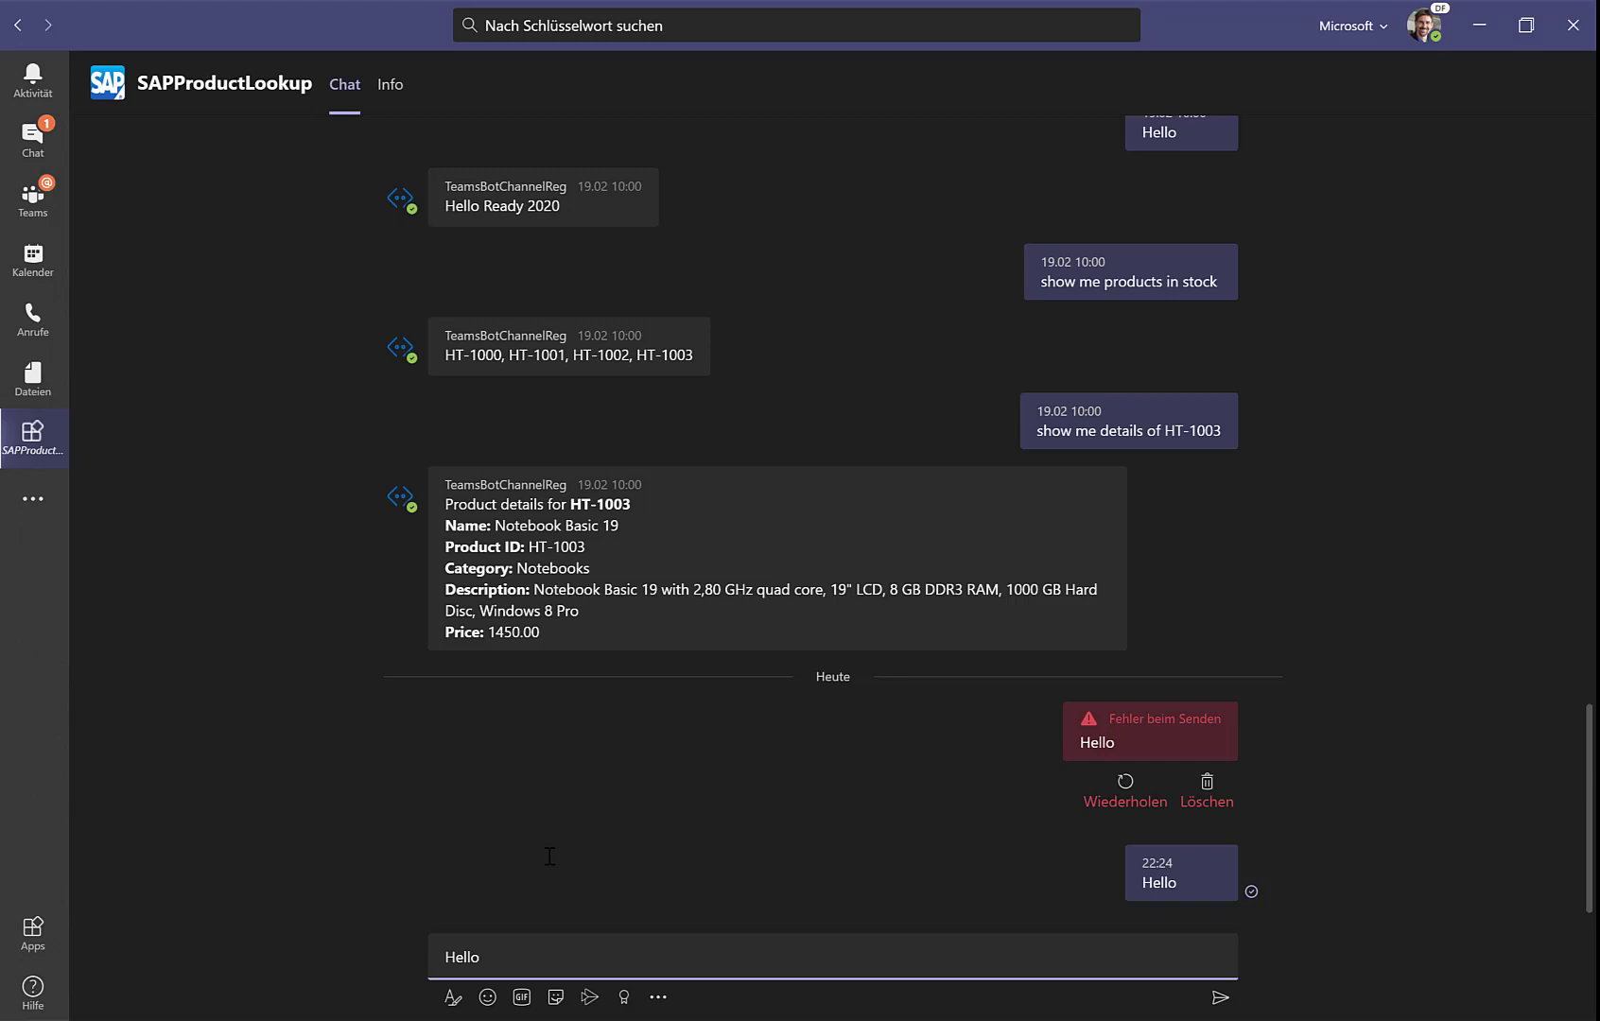
{"action": "key", "text": "Return"}
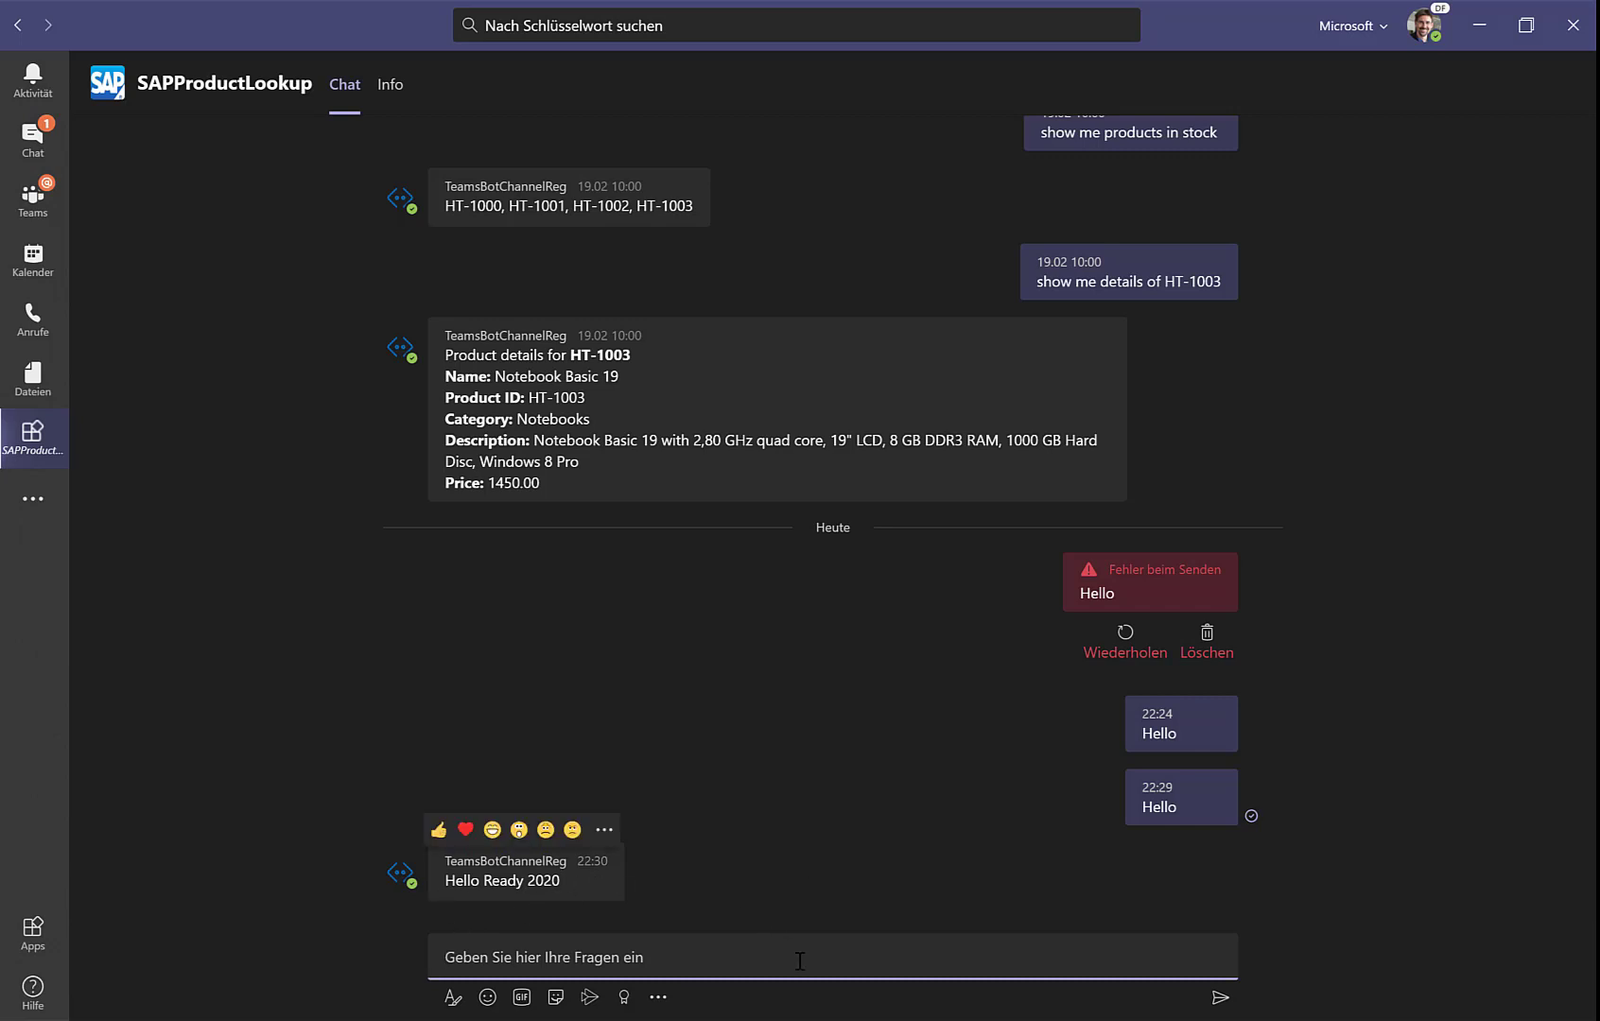
Switch to PowerShell and check the ngrok HTTP requests and the npm session's output for the sent message
{"action": "key", "text": "alt+Tab"}
{"action": "left_click", "coordinate": [544, 180]}
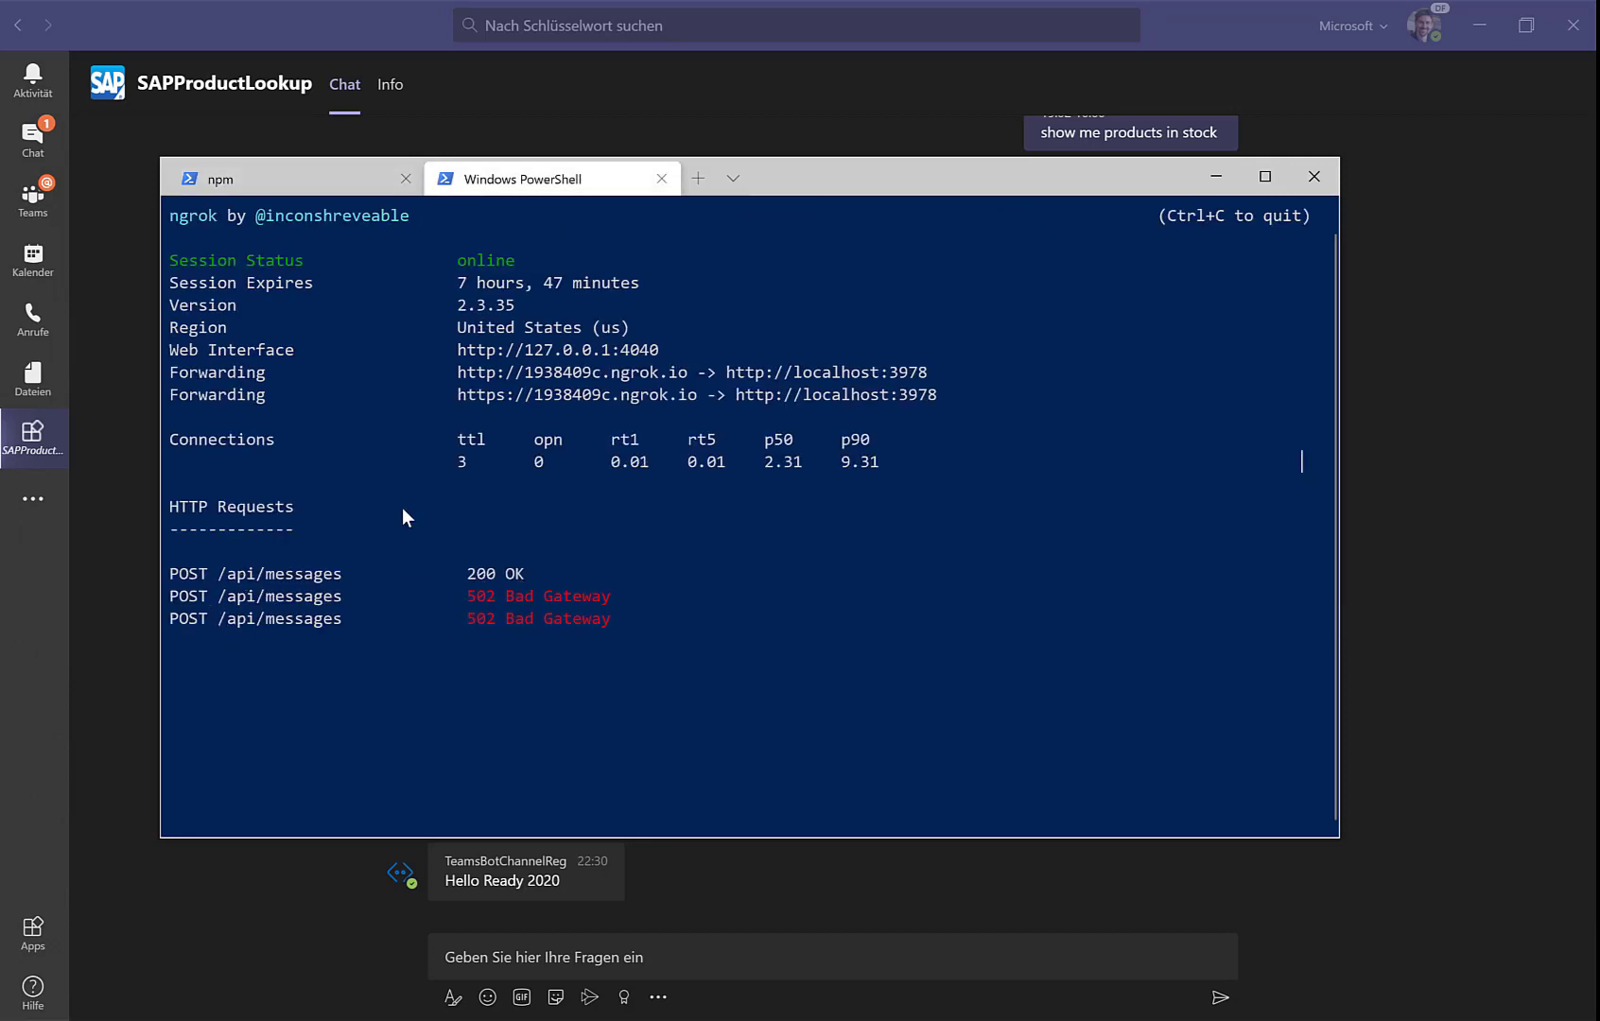
{"action": "left_click", "coordinate": [294, 179]}
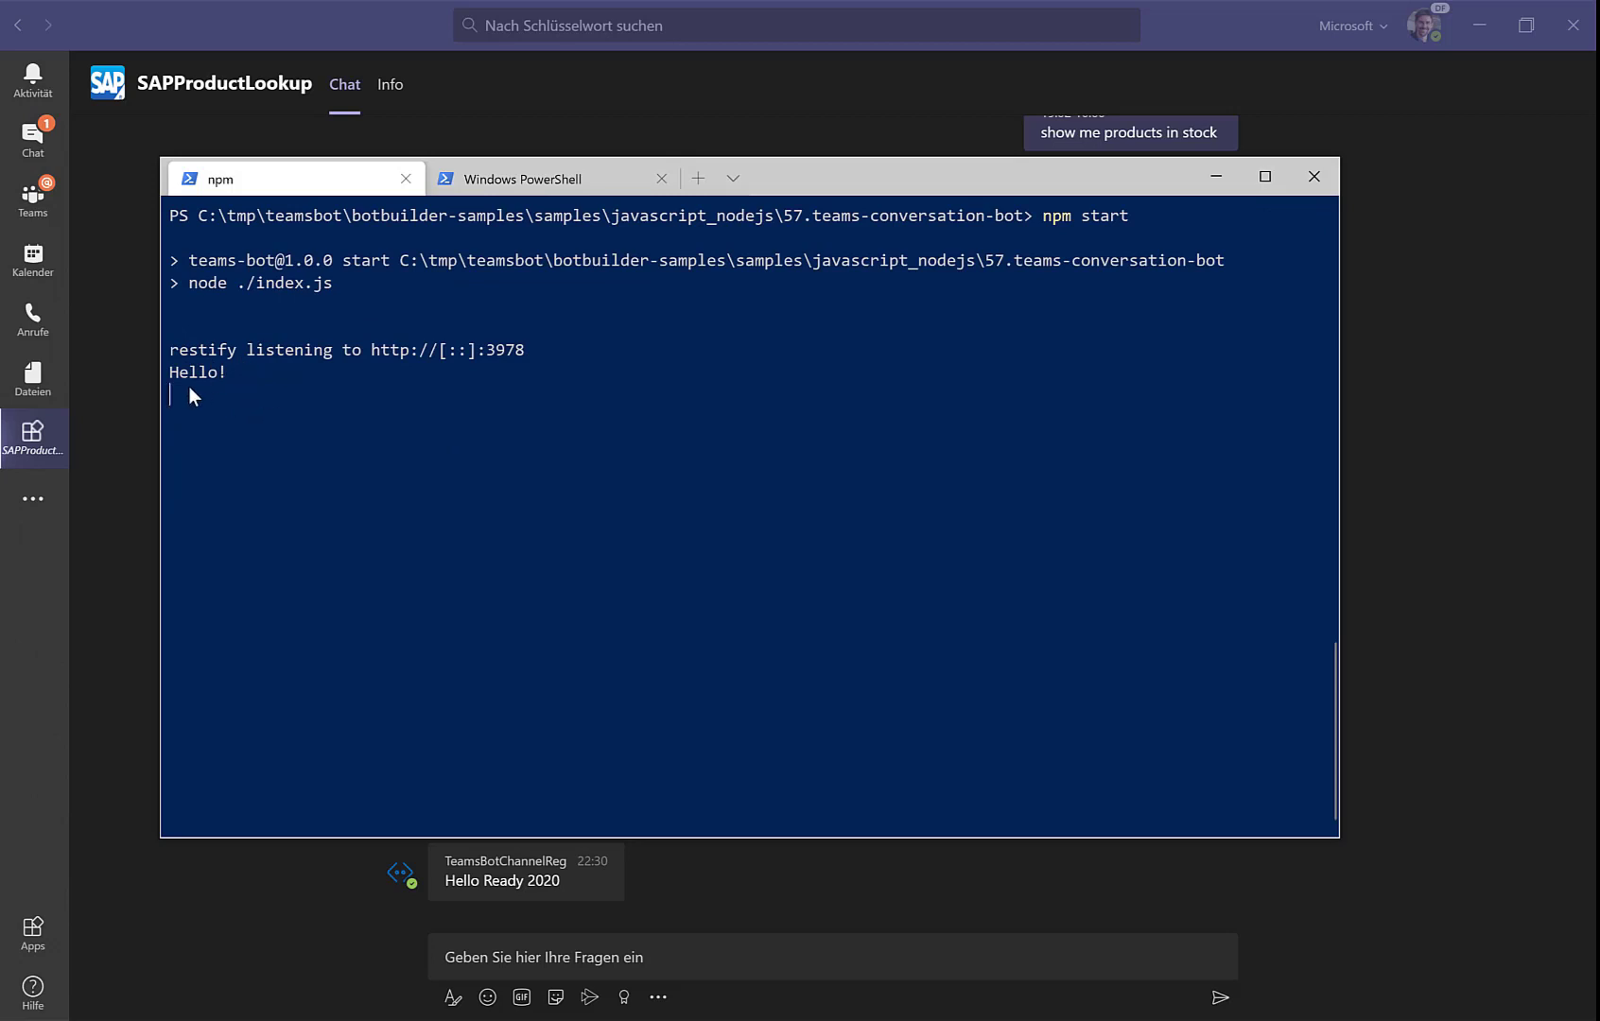
Return to the SAPProductLookup chat in Teams and insert the suggested command "show me details of ..." into the message
{"action": "left_click", "coordinate": [472, 946]}
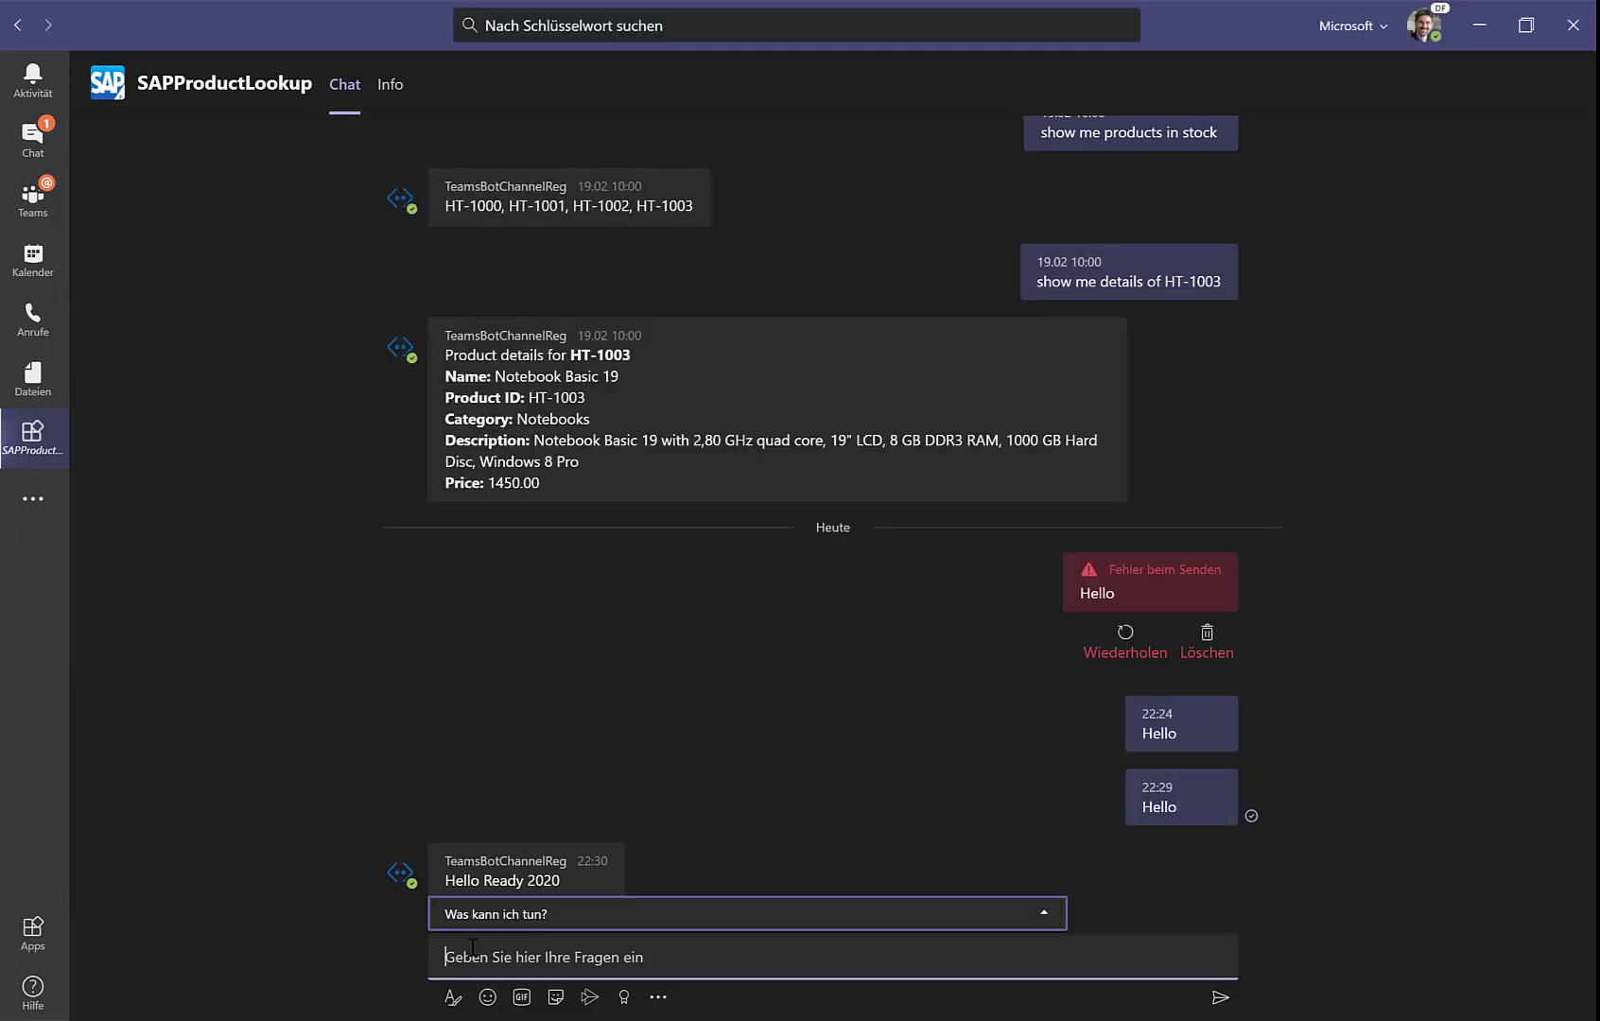
{"action": "type", "text": "sho"}
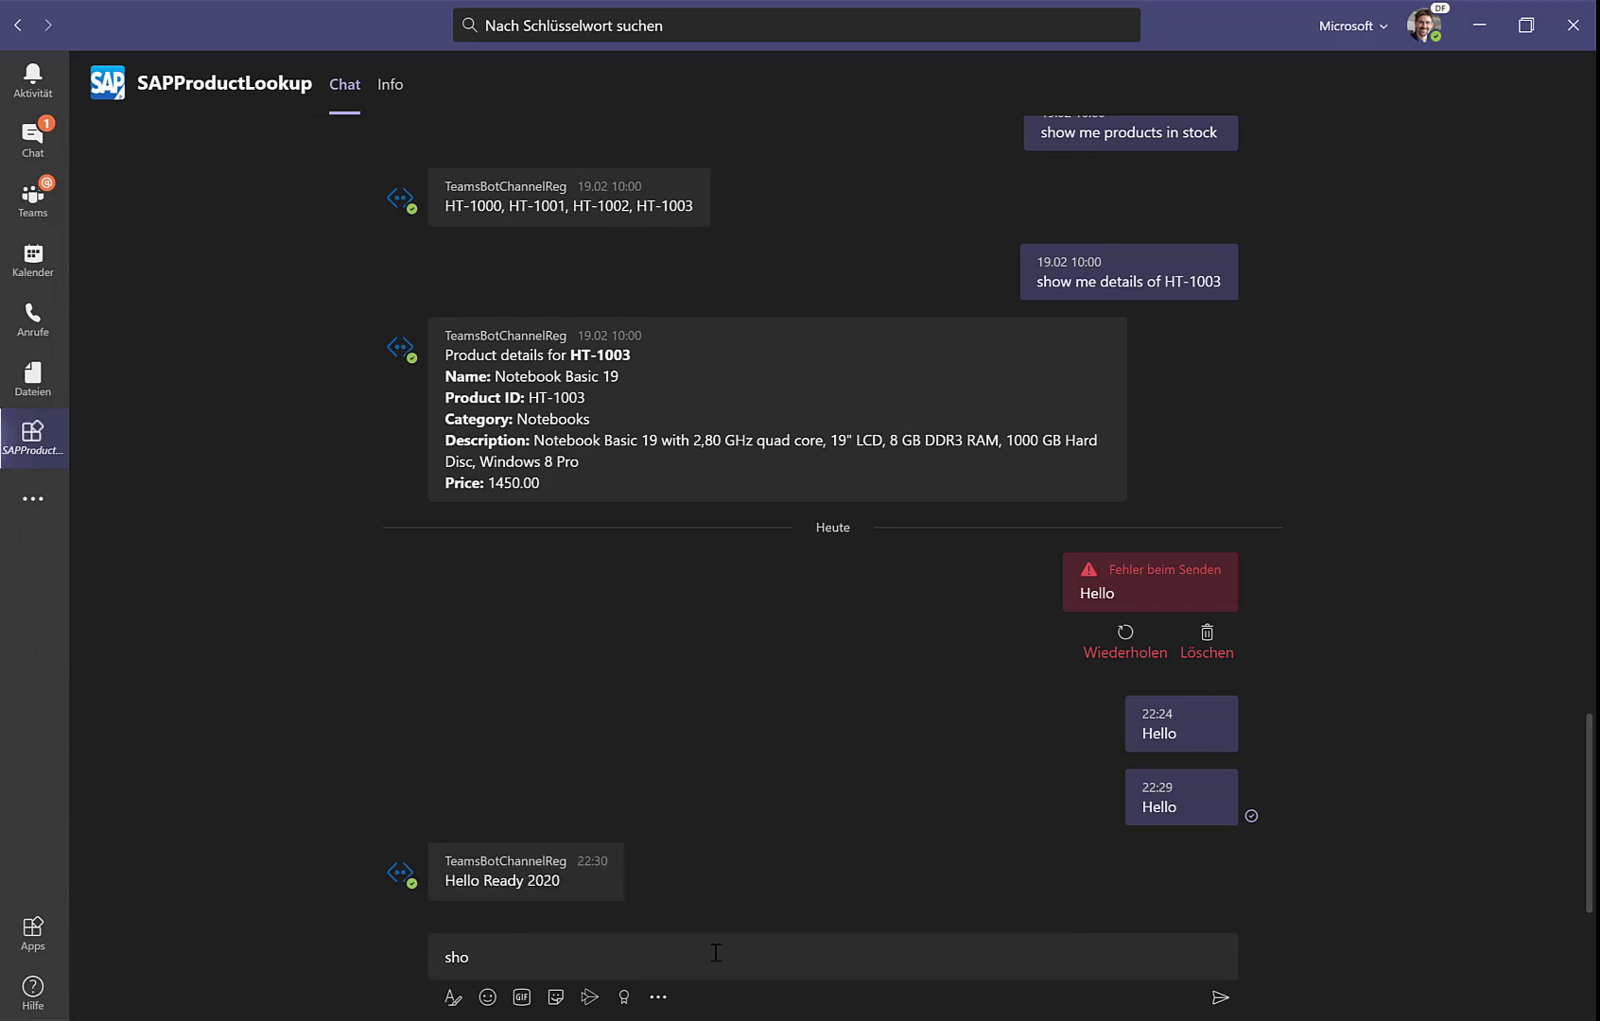
{"action": "left_click", "coordinate": [485, 957]}
{"action": "type", "text": "w"}
{"action": "left_click", "coordinate": [509, 916]}
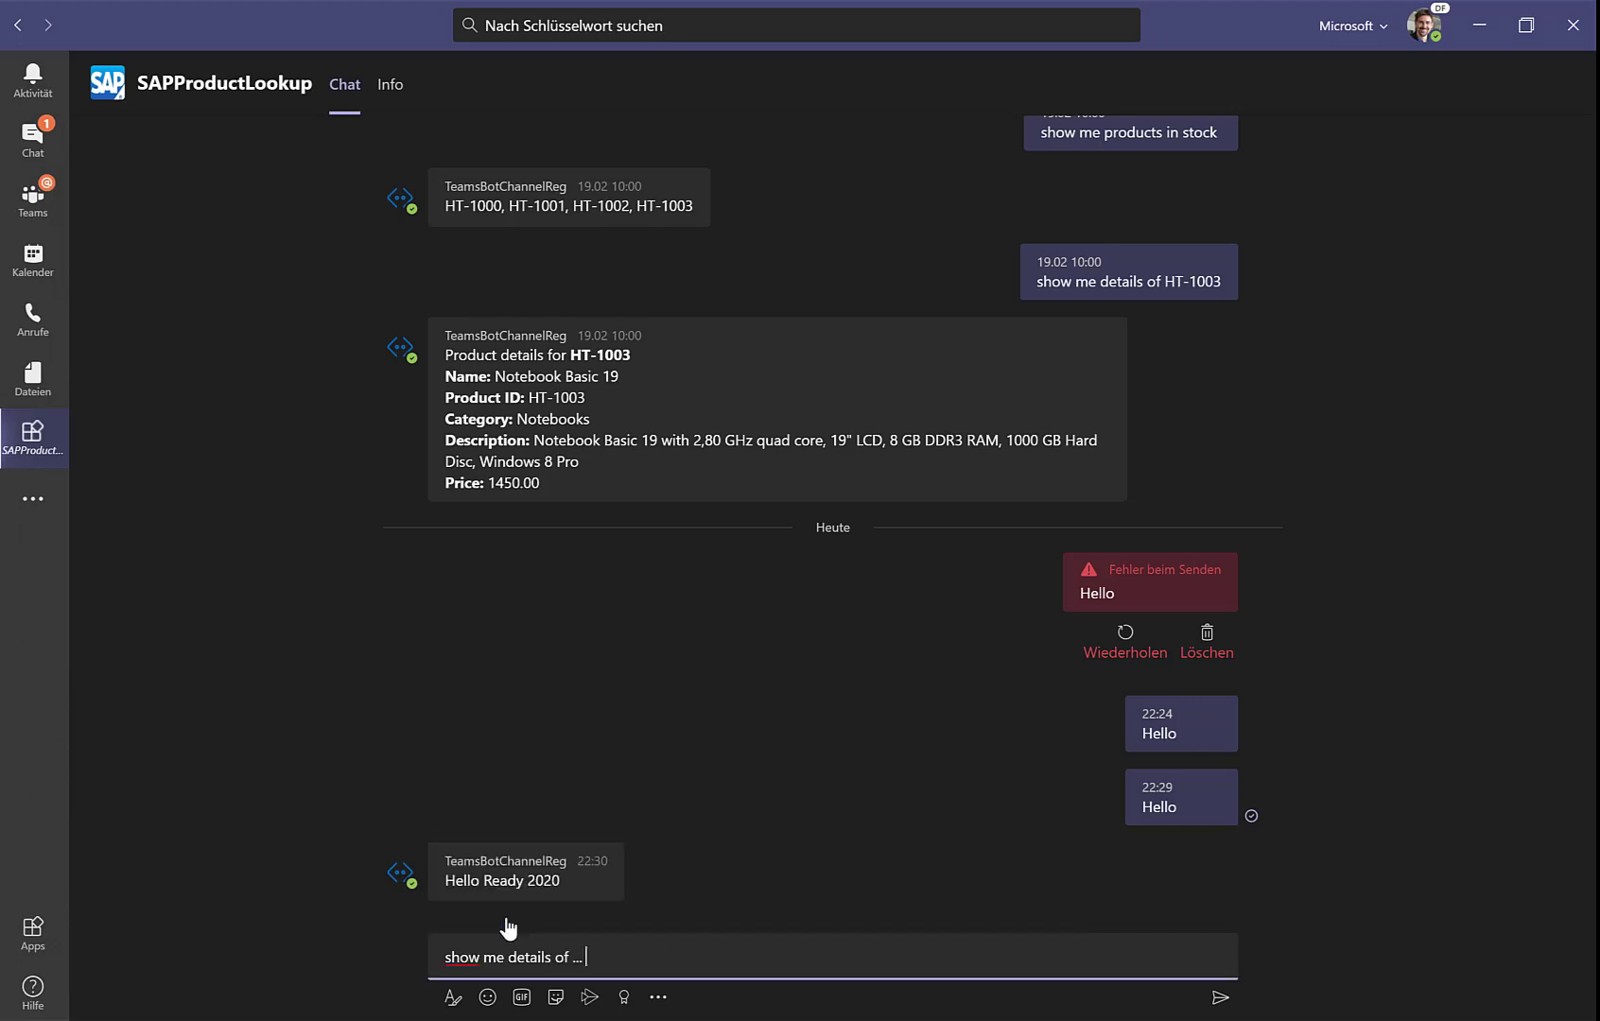
Replace the command's ellipsis with the product ID HT-1003 and send the message
{"action": "key", "text": "BackSpace"}
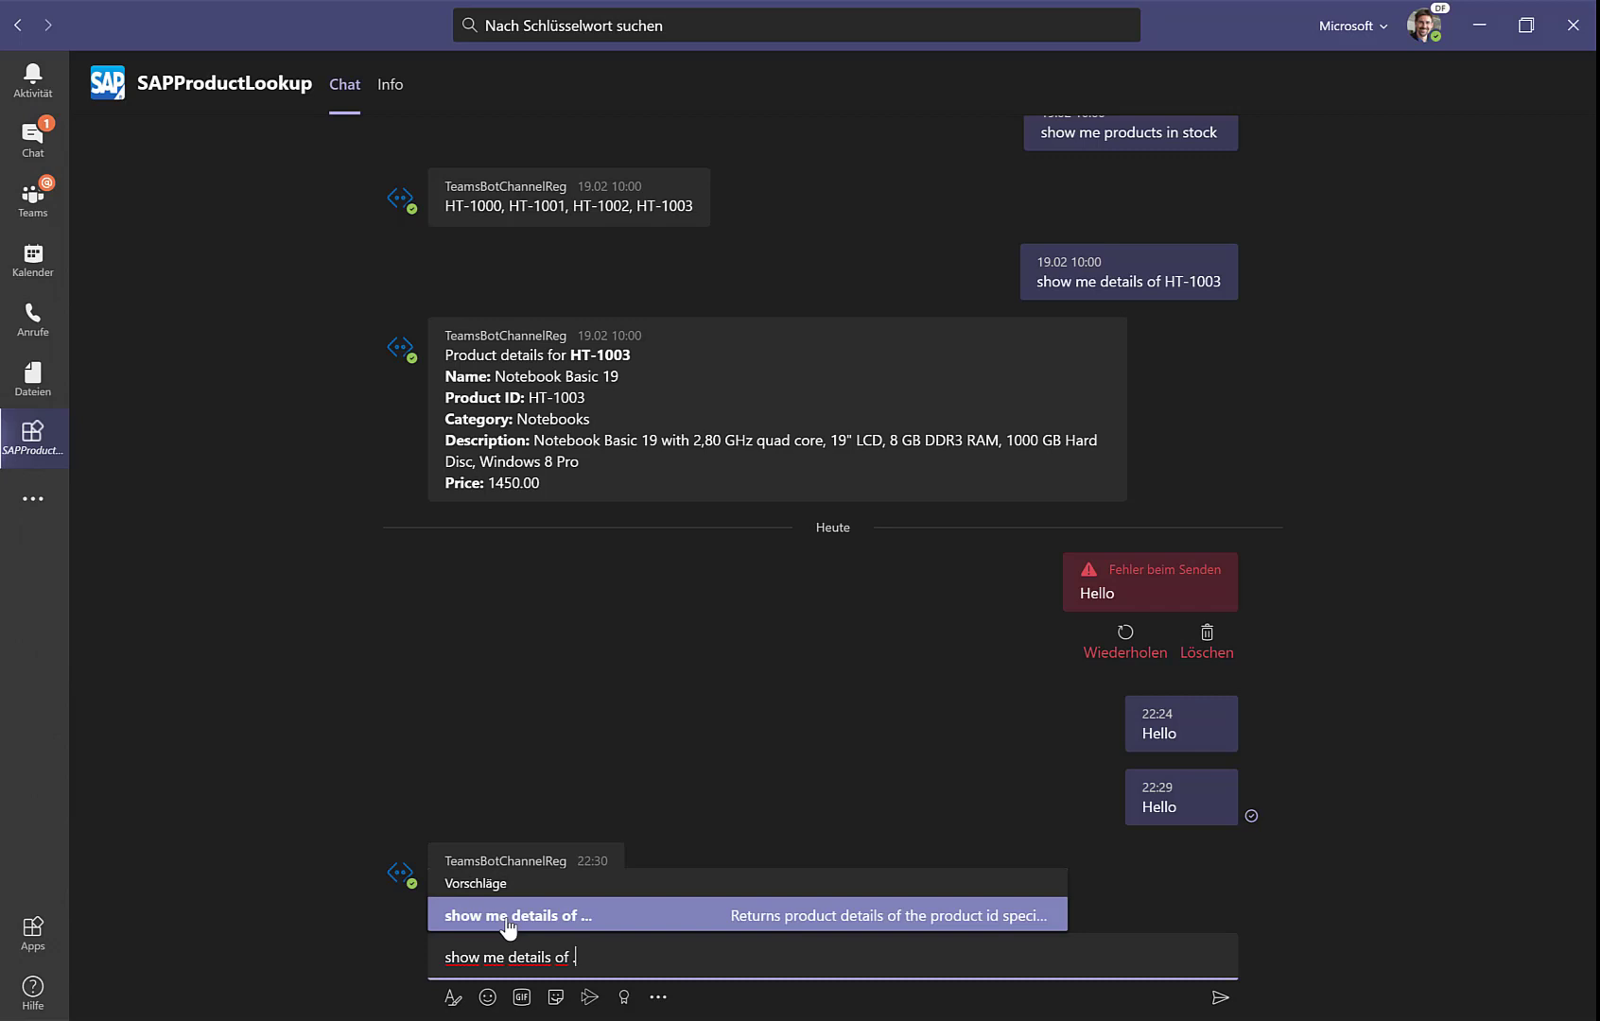
{"action": "key", "text": "BackSpace"}
{"action": "type", "text": "HT-1"}
{"action": "key", "text": "BackSpace"}
{"action": "key", "text": "BackSpace"}
{"action": "key", "text": "BackSpace"}
{"action": "type", "text": "T-1003"}
{"action": "key", "text": "Return"}
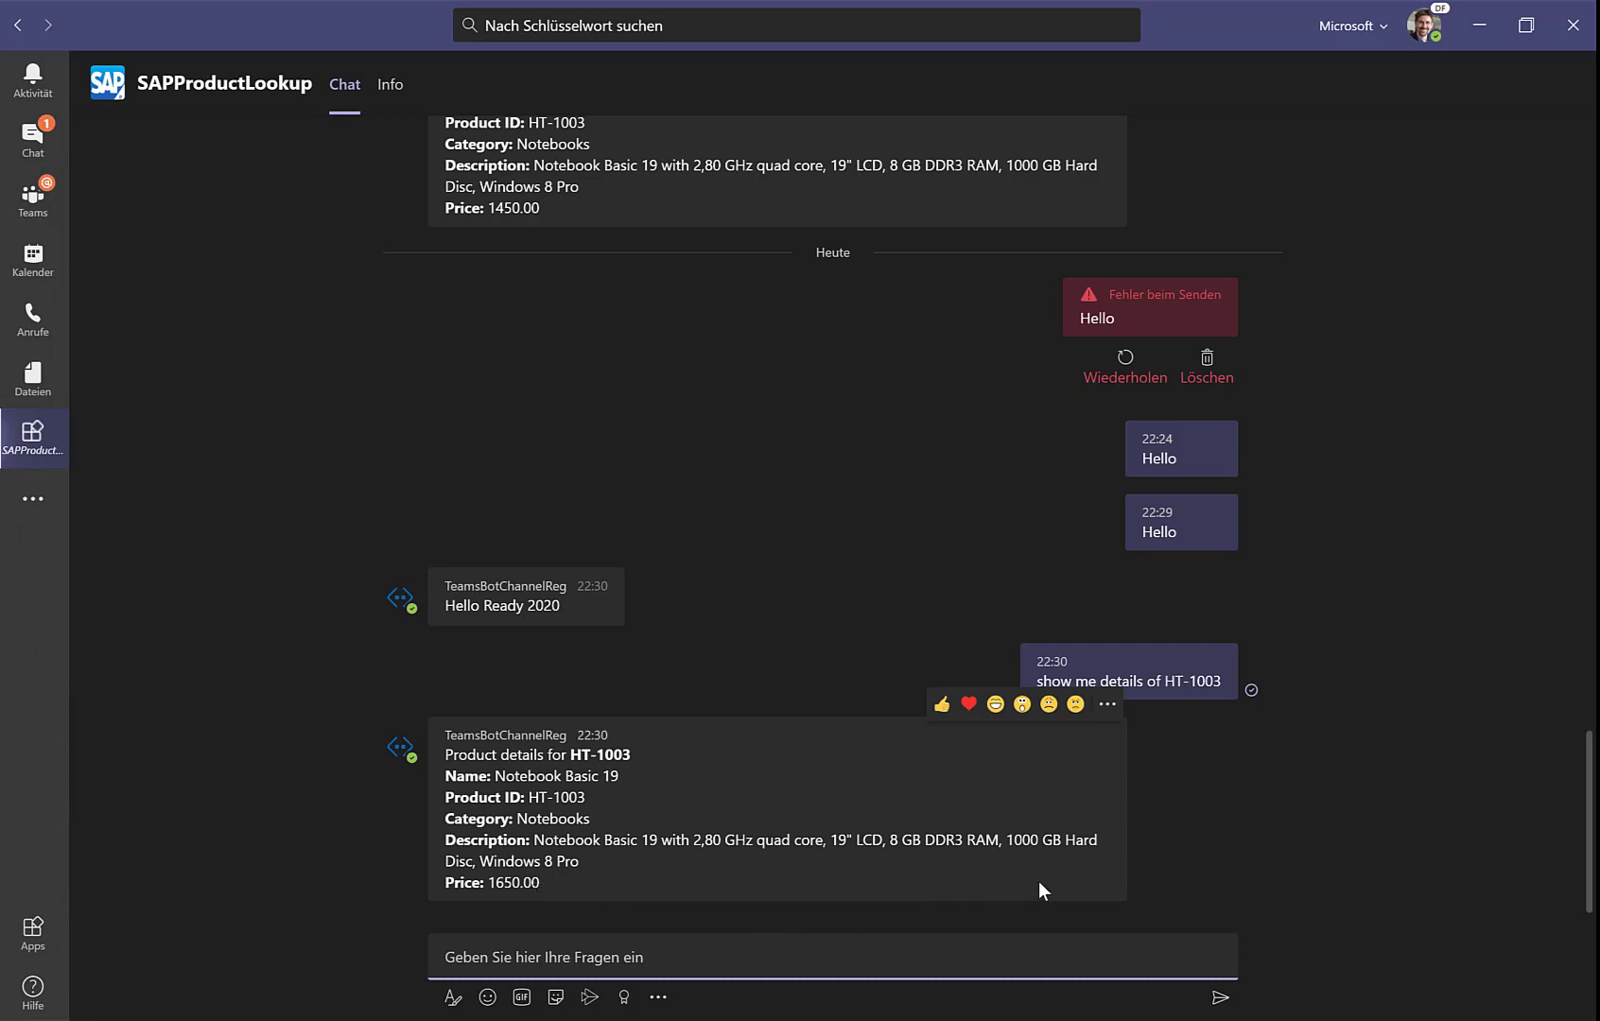
Switch to Visual Studio Code and review the beginning of teamsConversationBot.js with the prodId constant and message handler
{"action": "mouse_move", "coordinate": [1068, 1019]}
{"action": "left_click", "coordinate": [1186, 930]}
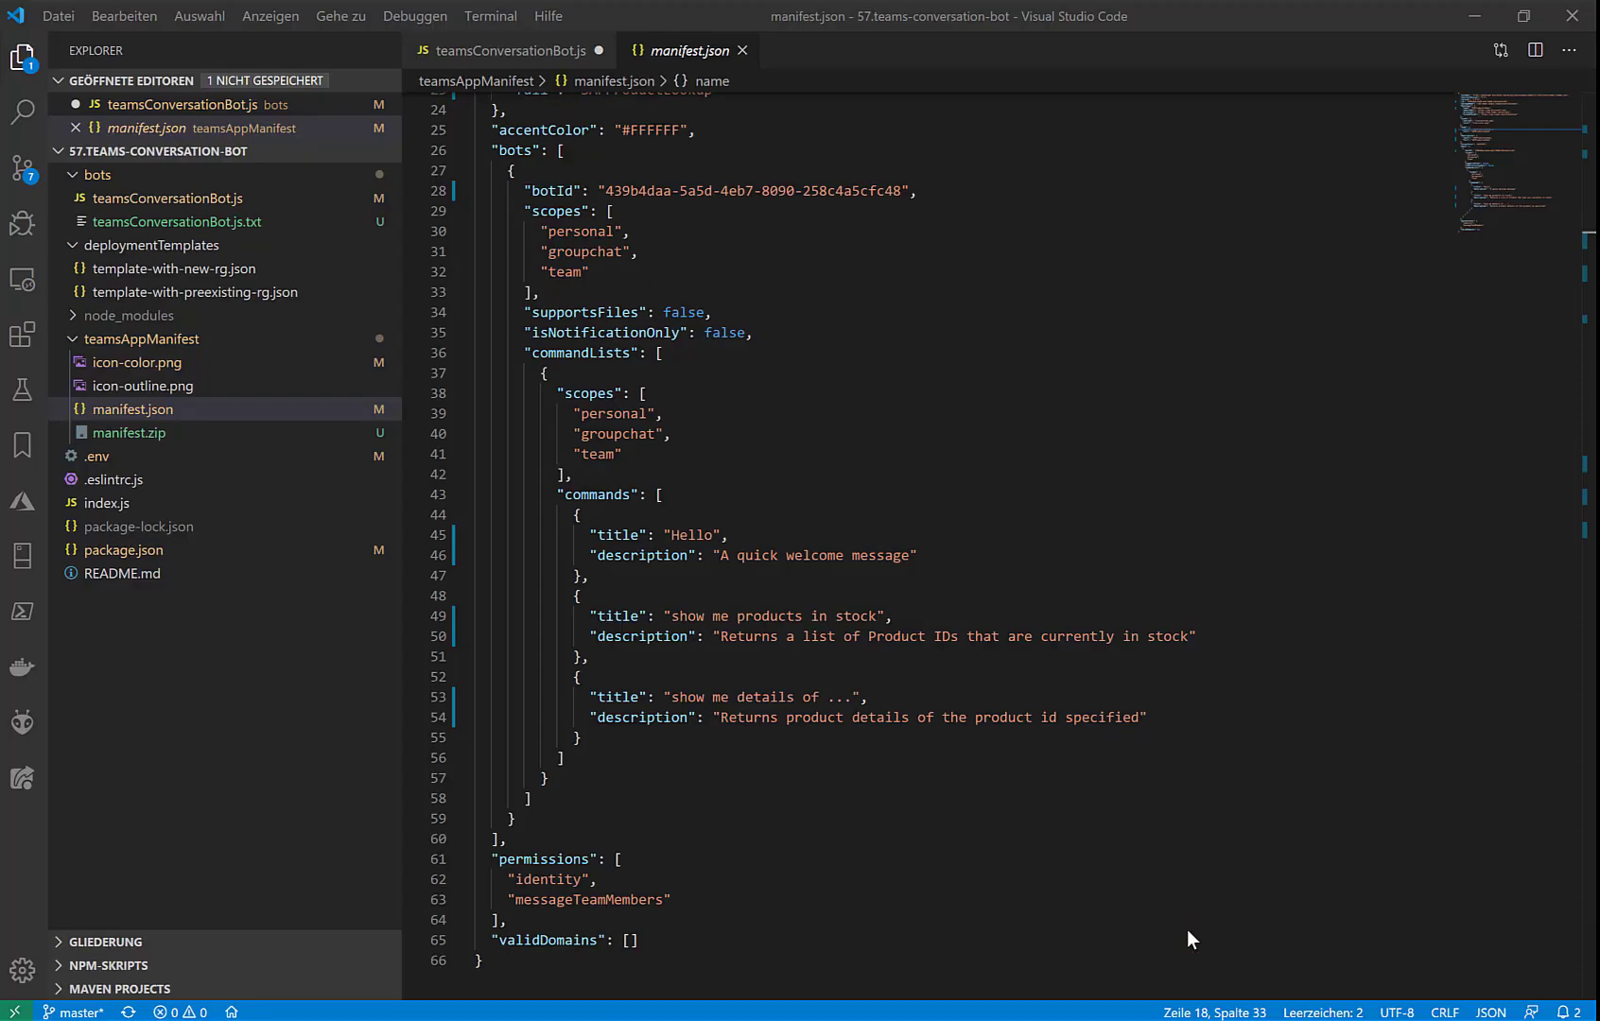
{"action": "left_click", "coordinate": [528, 58]}
{"action": "scroll", "coordinate": [658, 350], "scroll_direction": "up", "scroll_amount": 15}
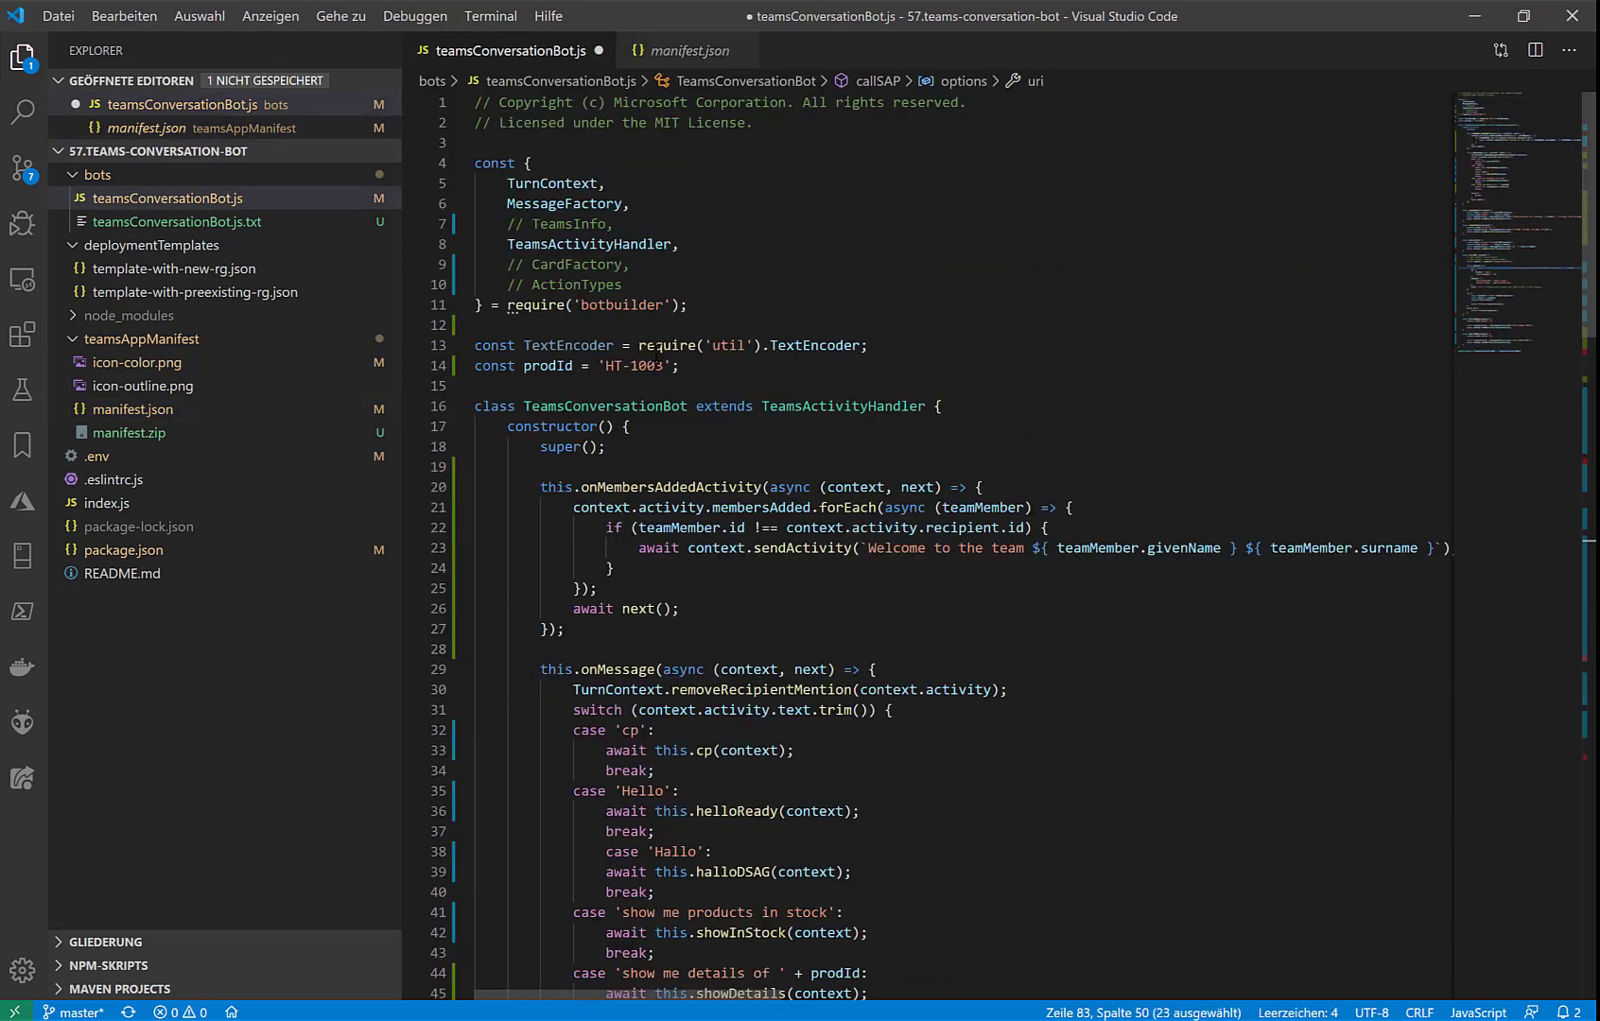